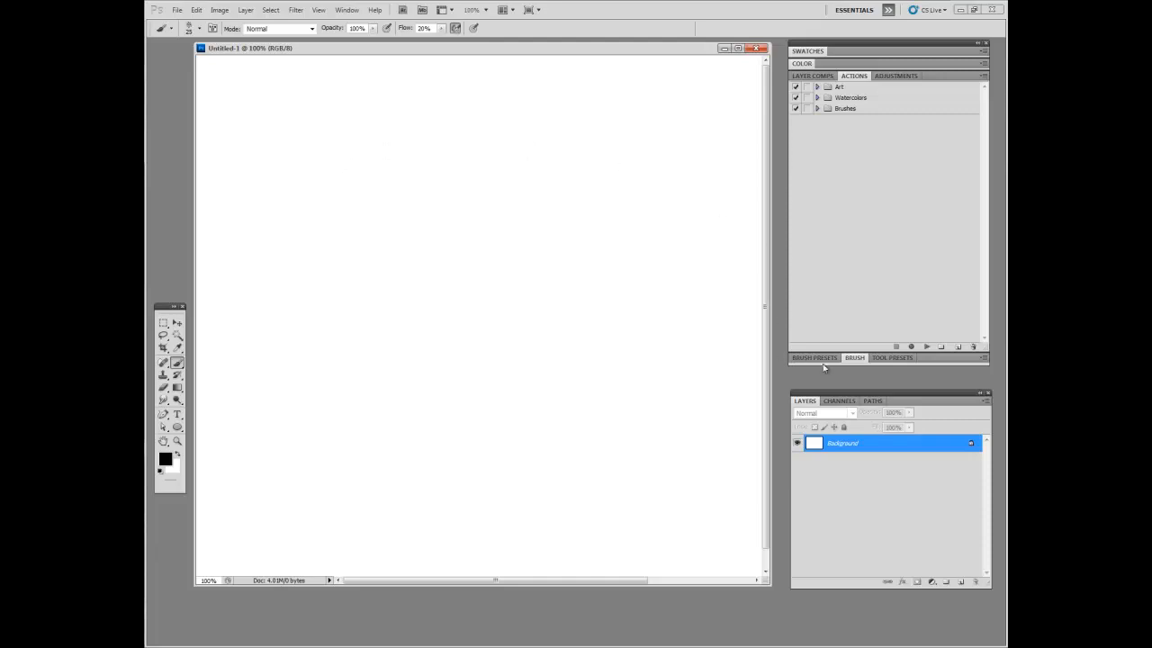
mouse_move(848, 395)
left_mouse_down()
mouse_move(848, 370)
mouse_move(847, 384)
left_mouse_up()
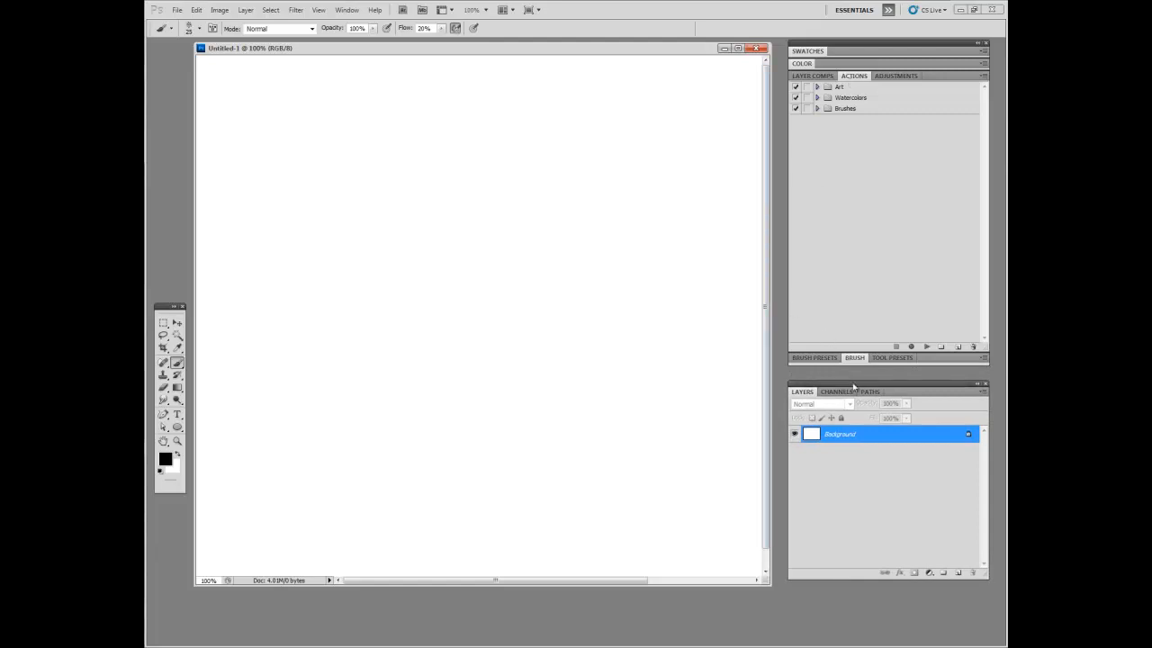
left_click_drag(852, 384, 858, 403)
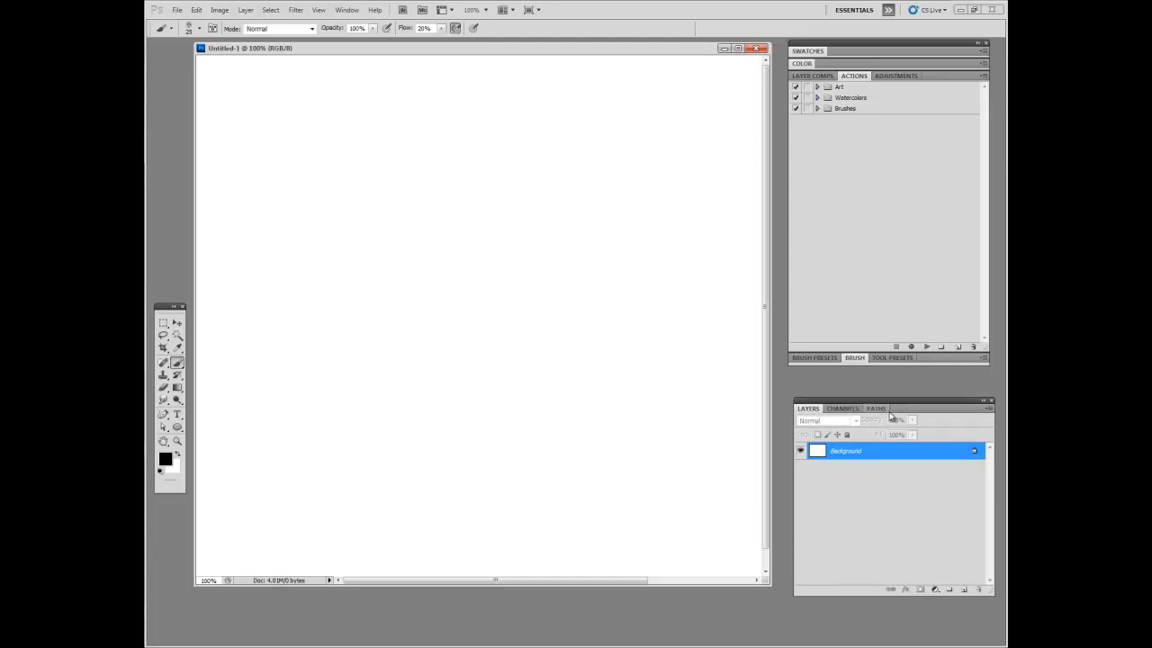
left_click(877, 409)
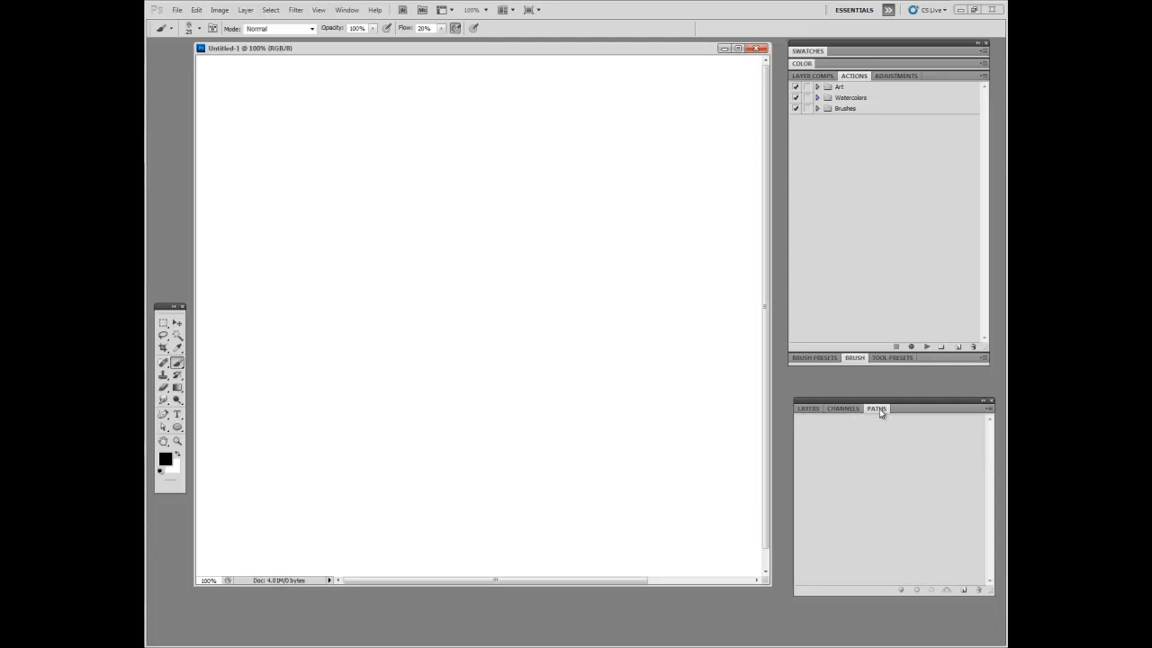
mouse_move(879, 409)
left_mouse_down()
mouse_move(556, 359)
mouse_move(879, 409)
left_mouse_up()
left_click(807, 410)
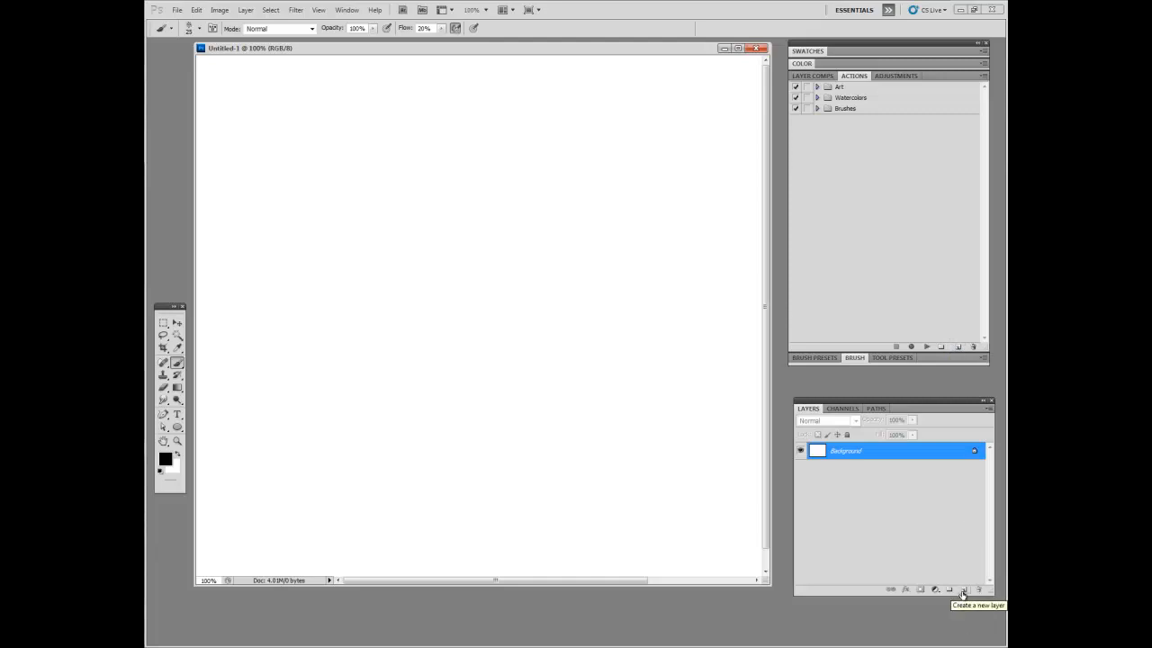
- Create a new action named Stroke Path in the Art set with no function key and start recording it
left_click(957, 348)
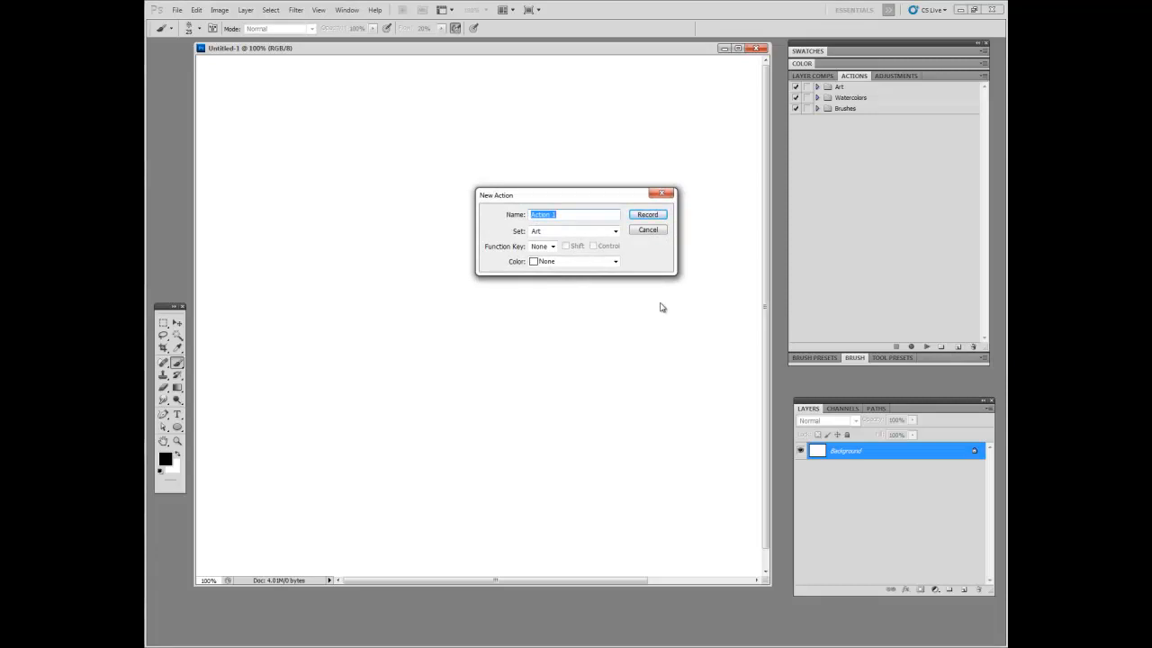
type("Stroke Path")
left_click(552, 247)
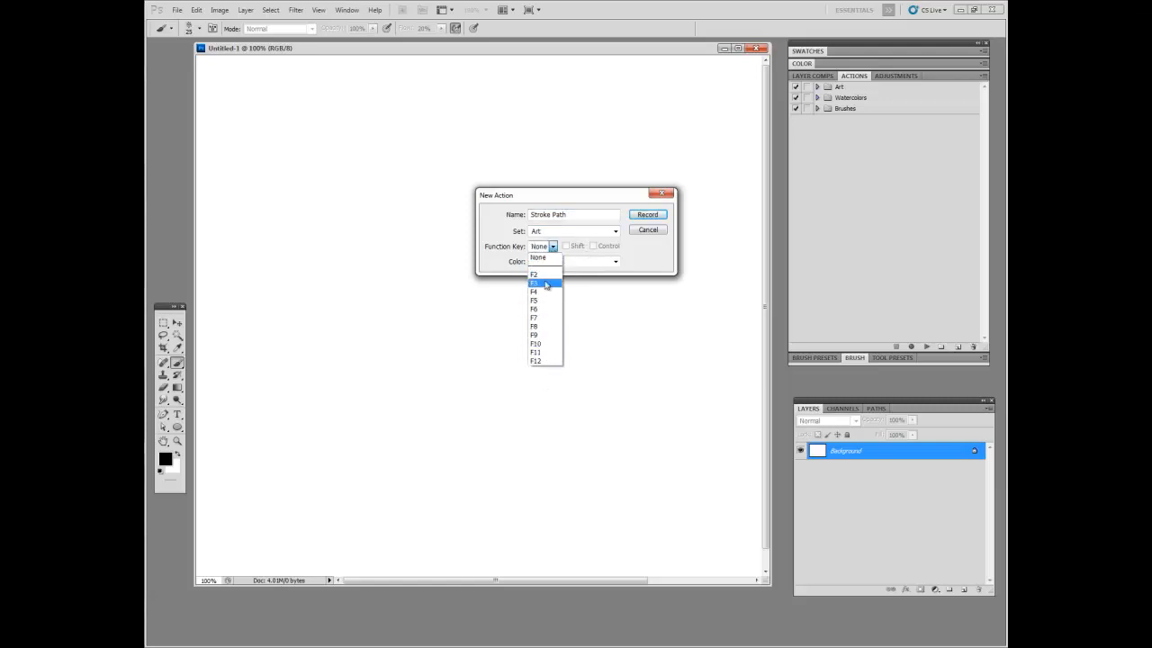
left_click(568, 253)
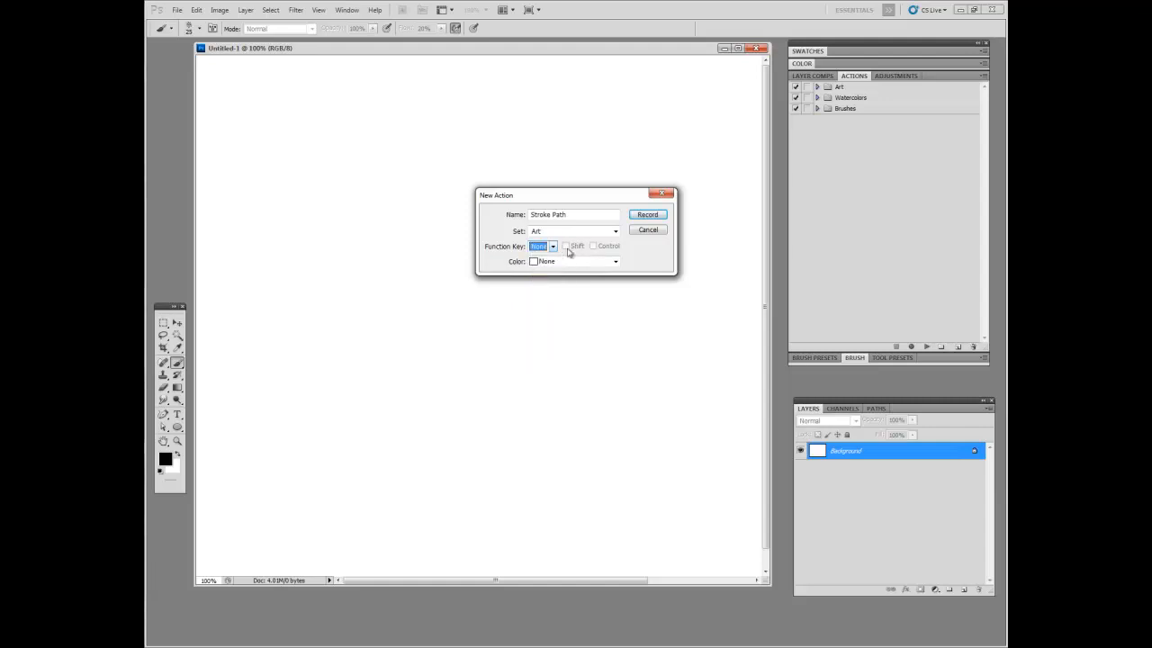
left_click(649, 217)
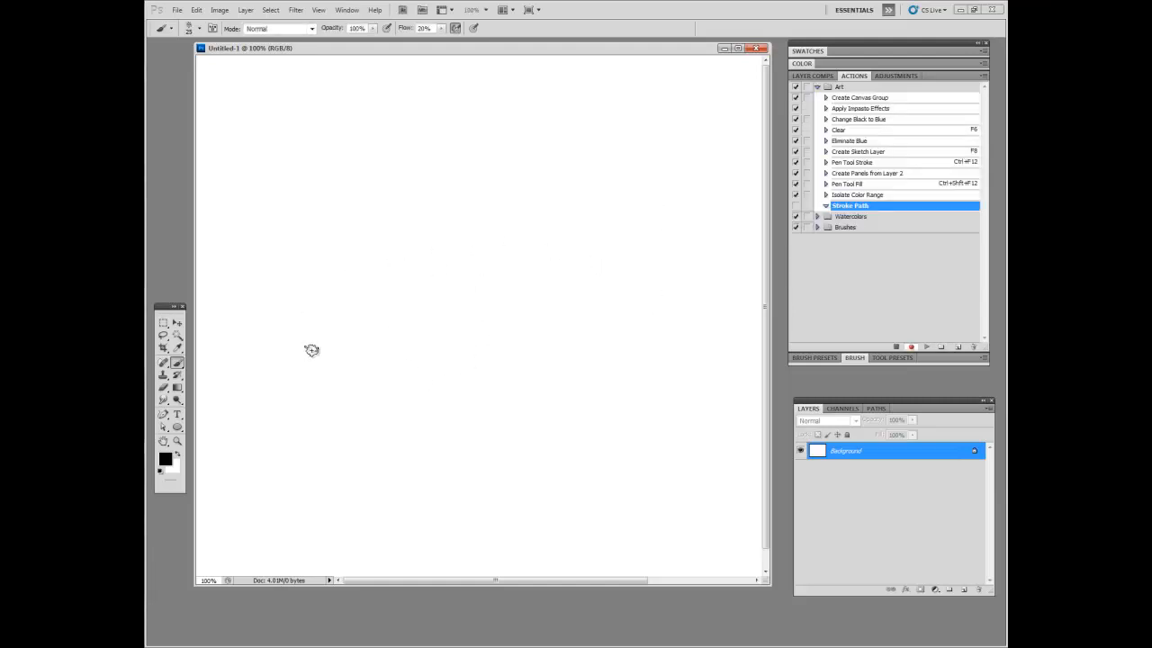
- Record a roughly circular freehand lasso selection in the middle of the canvas and review its recorded point list
left_click(164, 336)
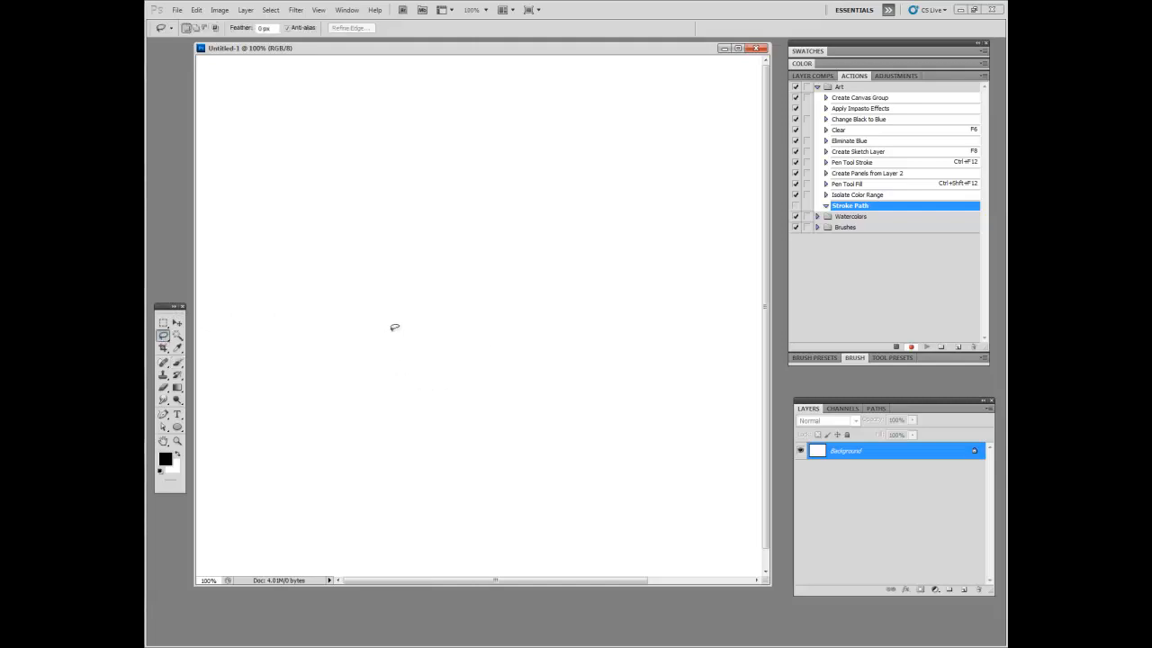
mouse_move(404, 369)
left_mouse_down()
mouse_move(514, 424)
mouse_move(634, 236)
mouse_move(425, 222)
mouse_move(407, 383)
left_mouse_up()
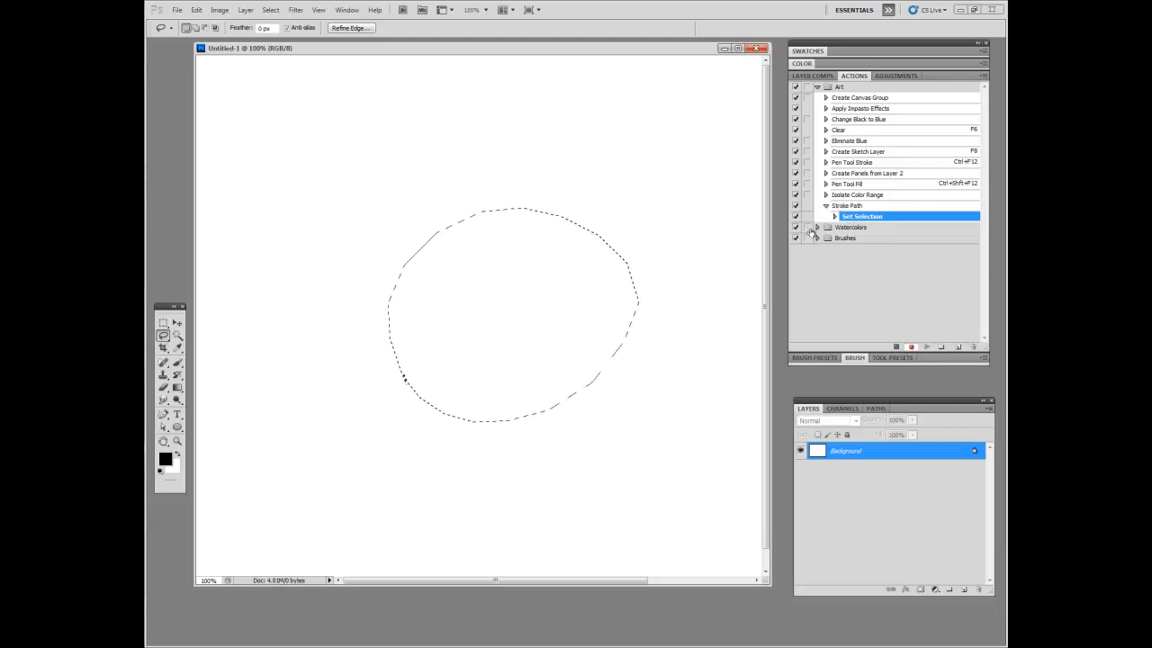
left_click(834, 217)
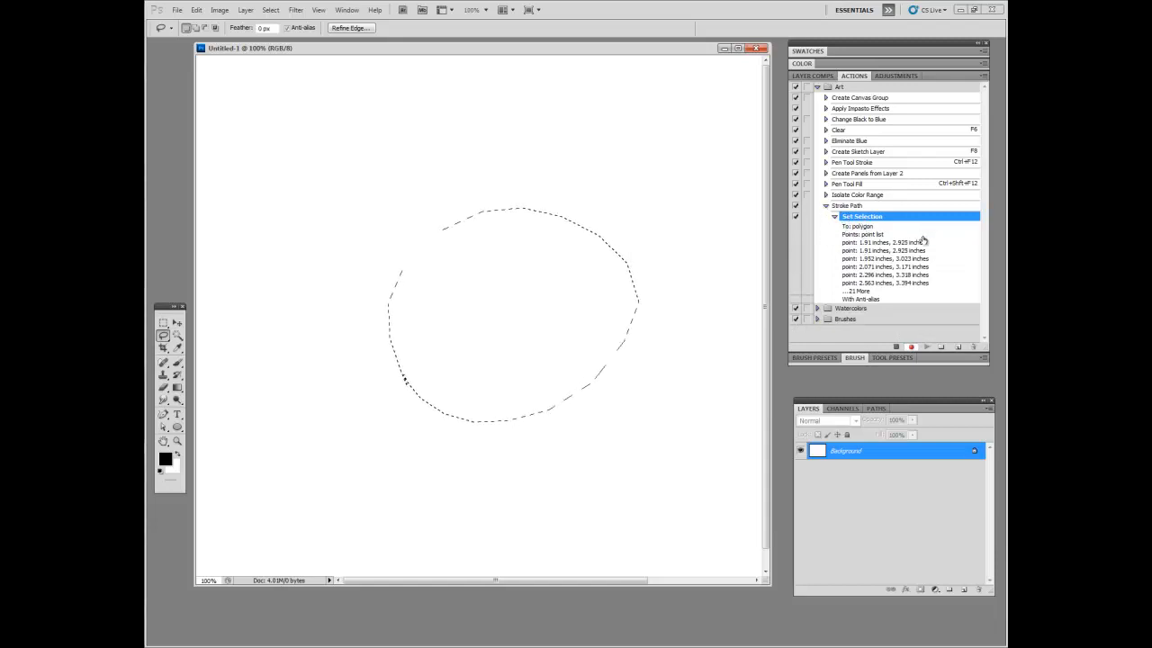
left_click(835, 218)
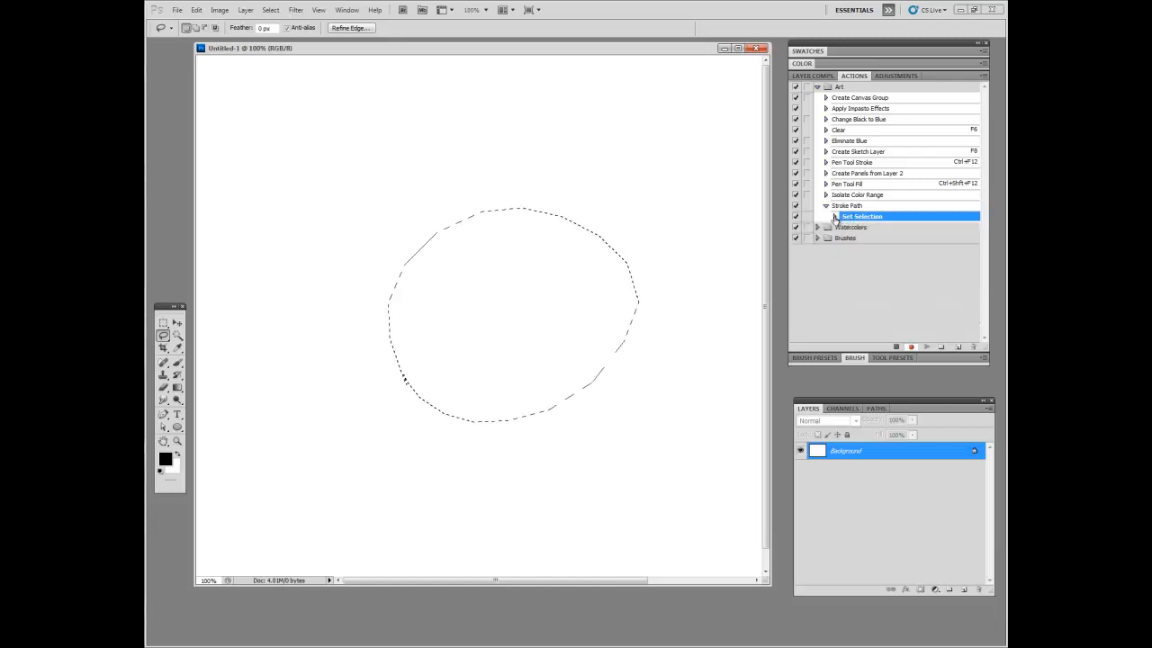
left_click(835, 218)
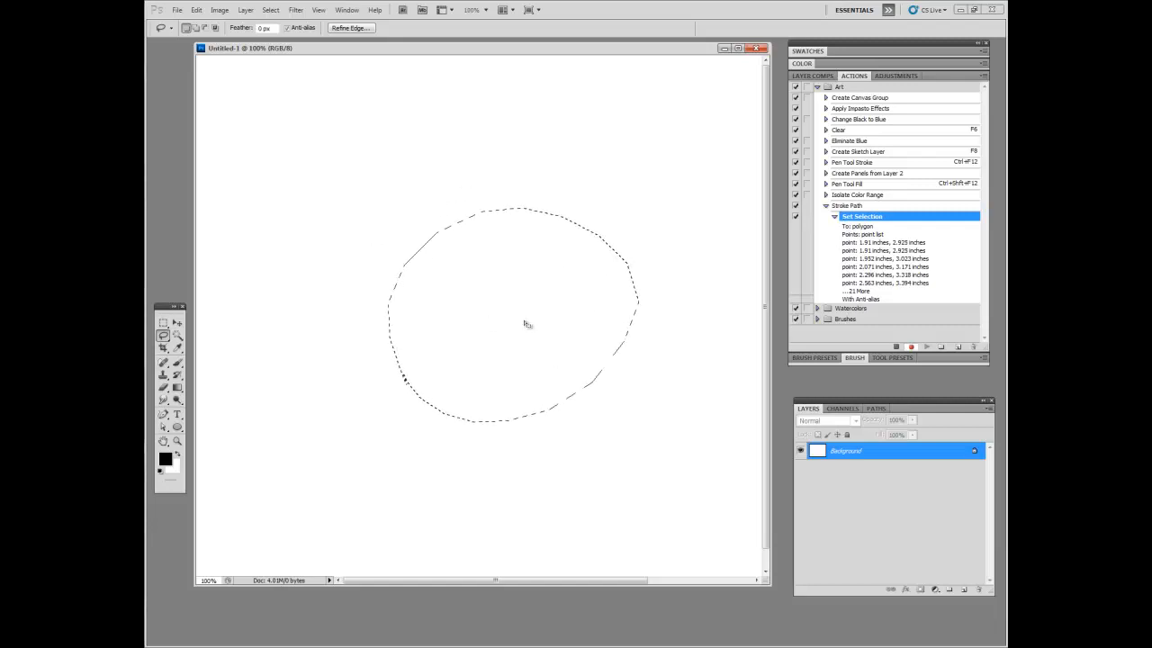
left_click(835, 218)
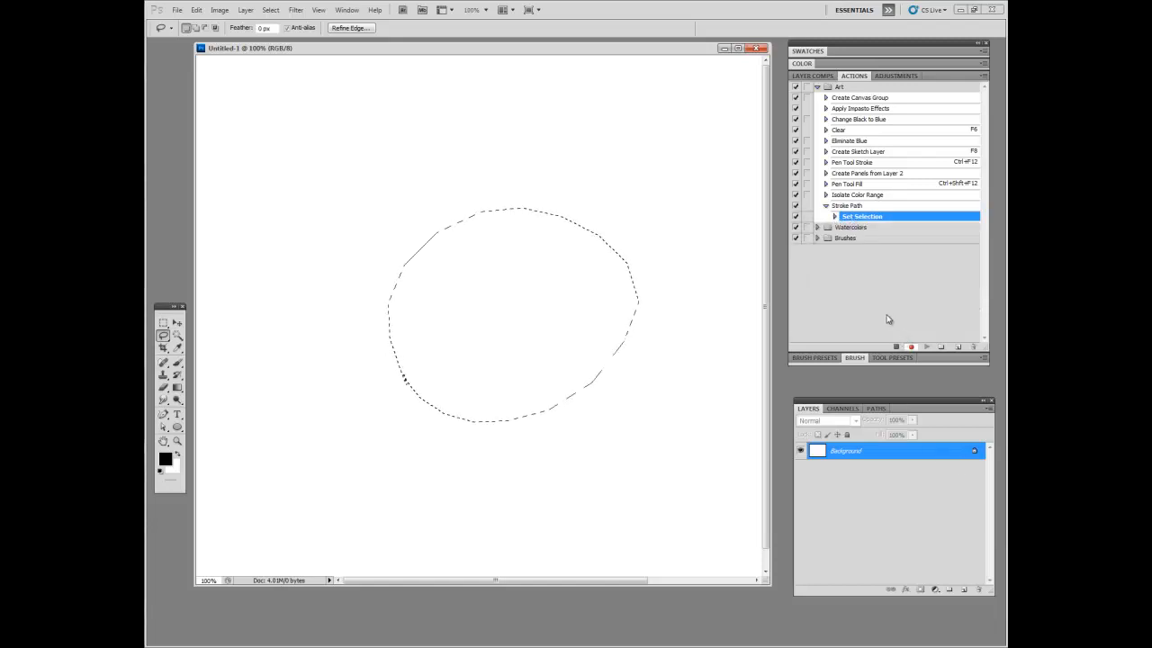
- Deselect the lassoed area, stop recording, and delete both Set Selection steps from the Stroke Path action
left_click(436, 192)
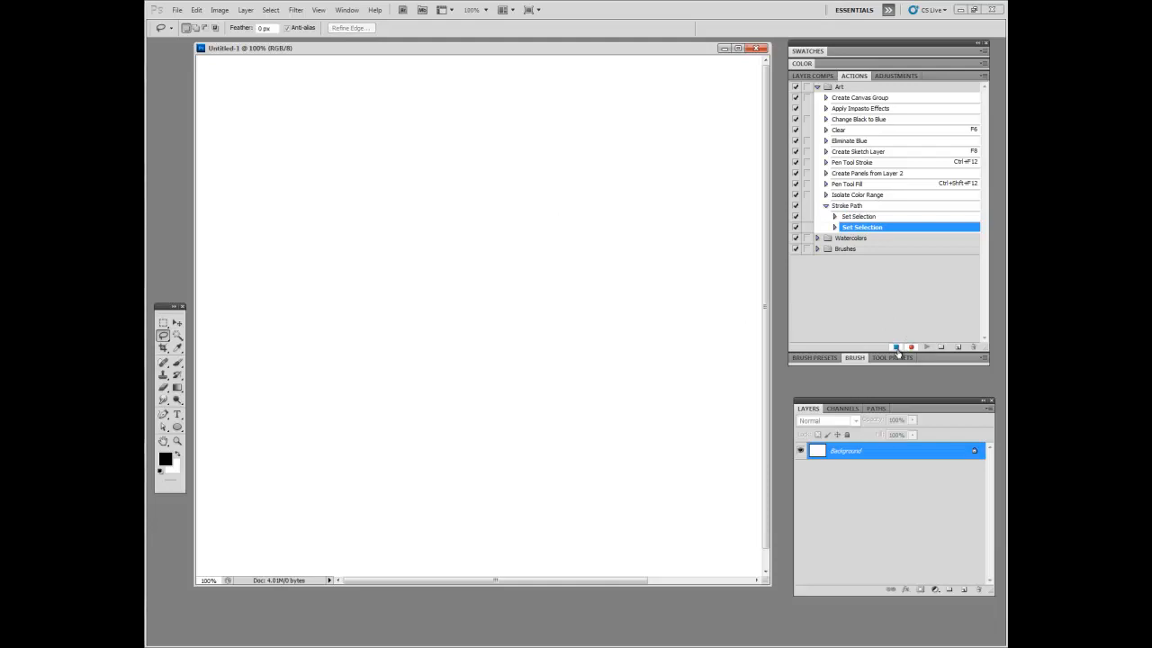
left_click(896, 349)
left_click_drag(860, 229, 973, 347)
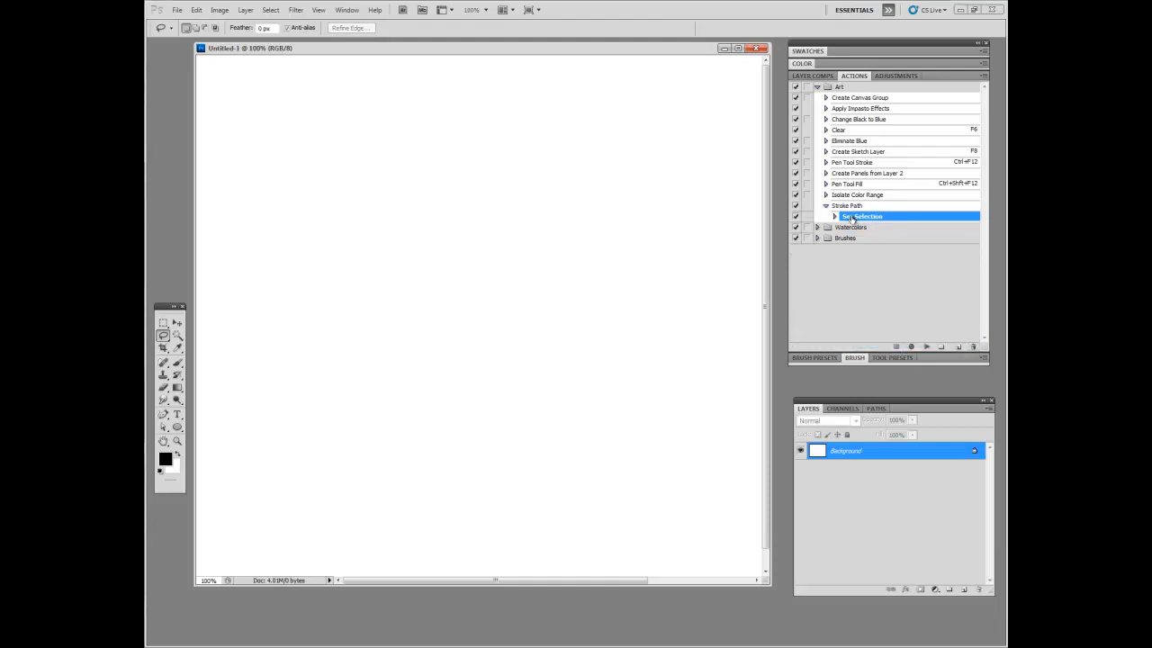
mouse_move(852, 219)
left_mouse_down()
mouse_move(927, 344)
mouse_move(972, 347)
left_mouse_up()
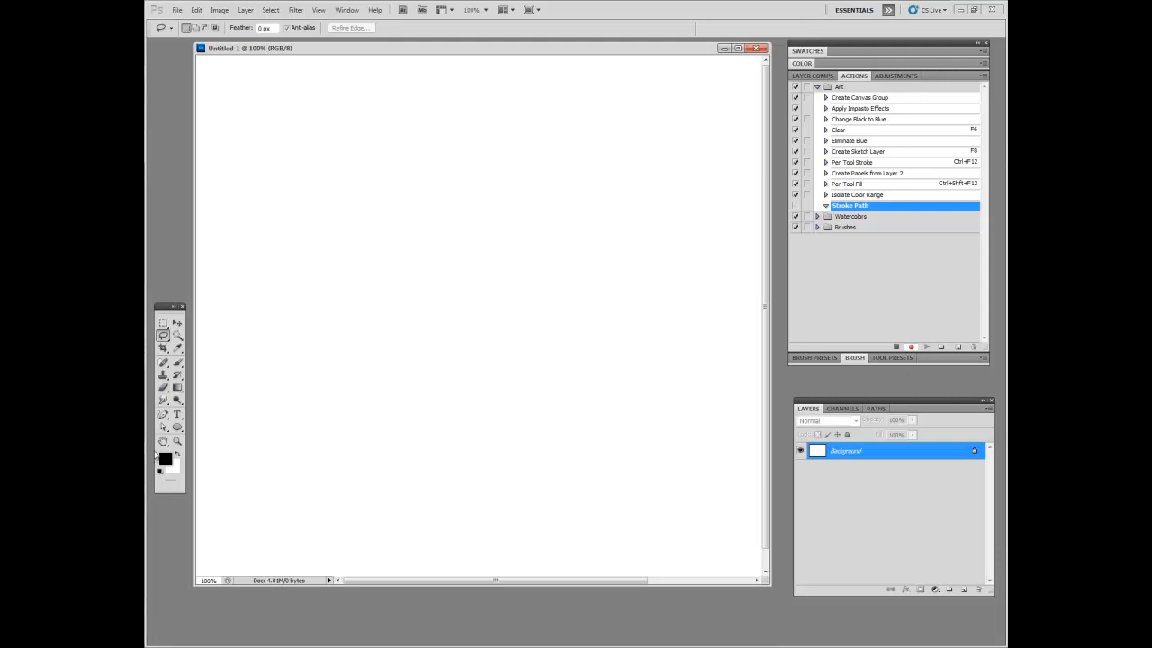
- Draw a wavy open path running diagonally down the middle of the canvas with the Freeform Pen tool
left_click(163, 415)
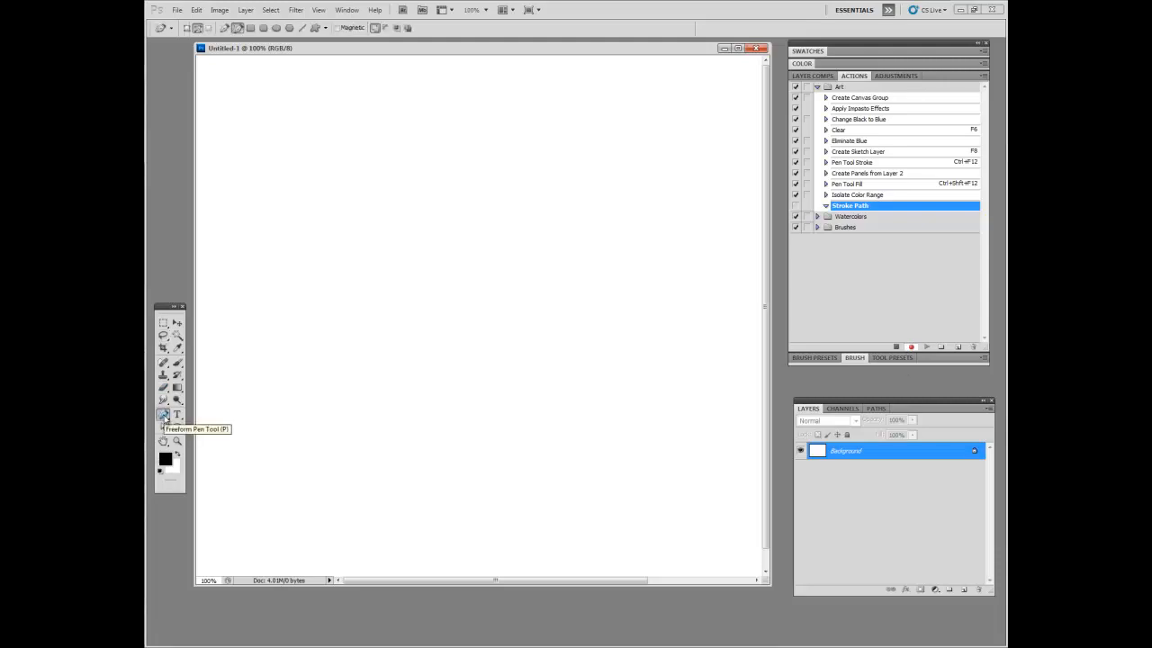
left_click_drag(406, 234, 462, 218)
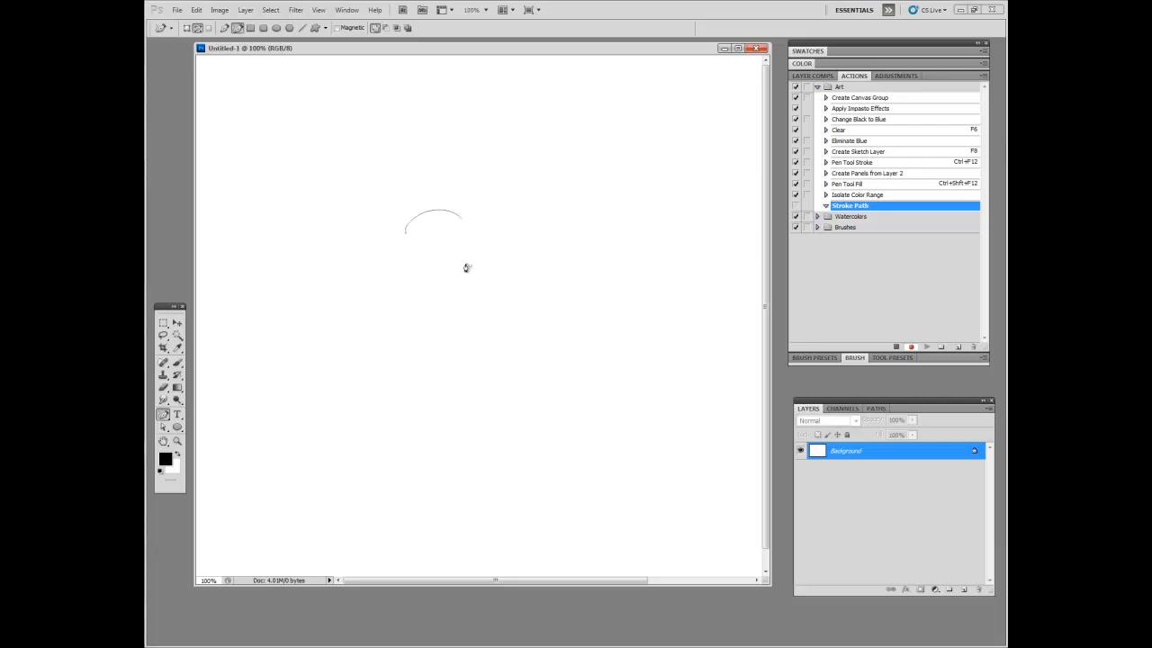
mouse_move(466, 268)
left_mouse_down()
mouse_move(524, 396)
mouse_move(570, 447)
left_mouse_up()
- Stroke the work path using the Brush with Simulate Pressure enabled, recording it in the Stroke Path action
left_click(876, 408)
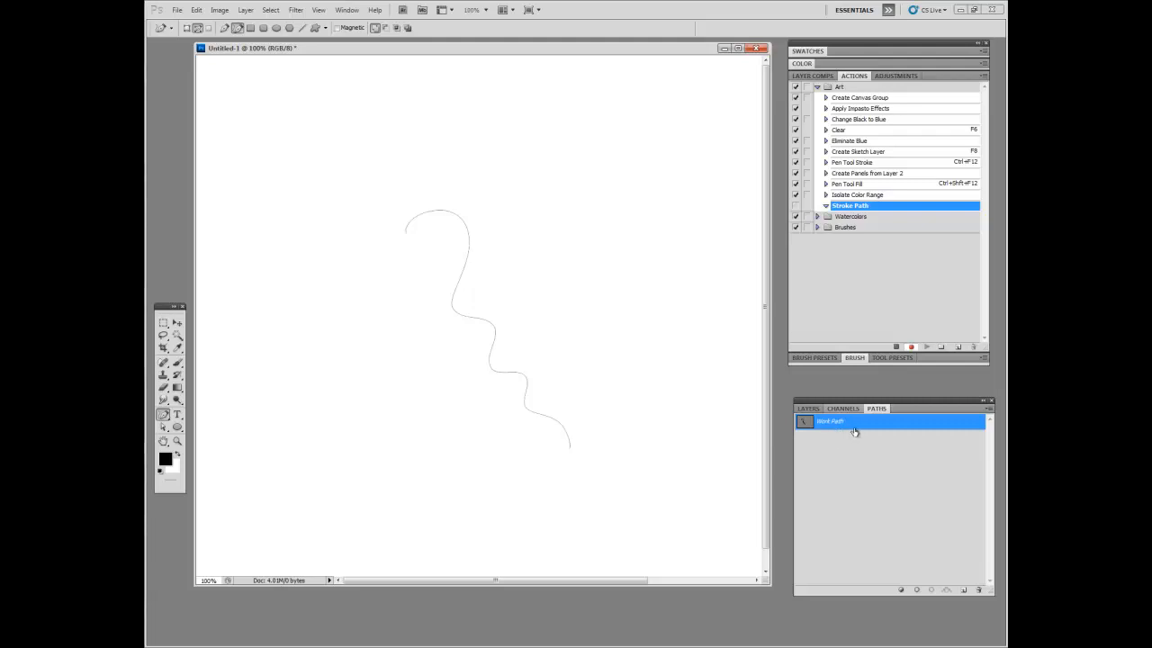
right_click(843, 427)
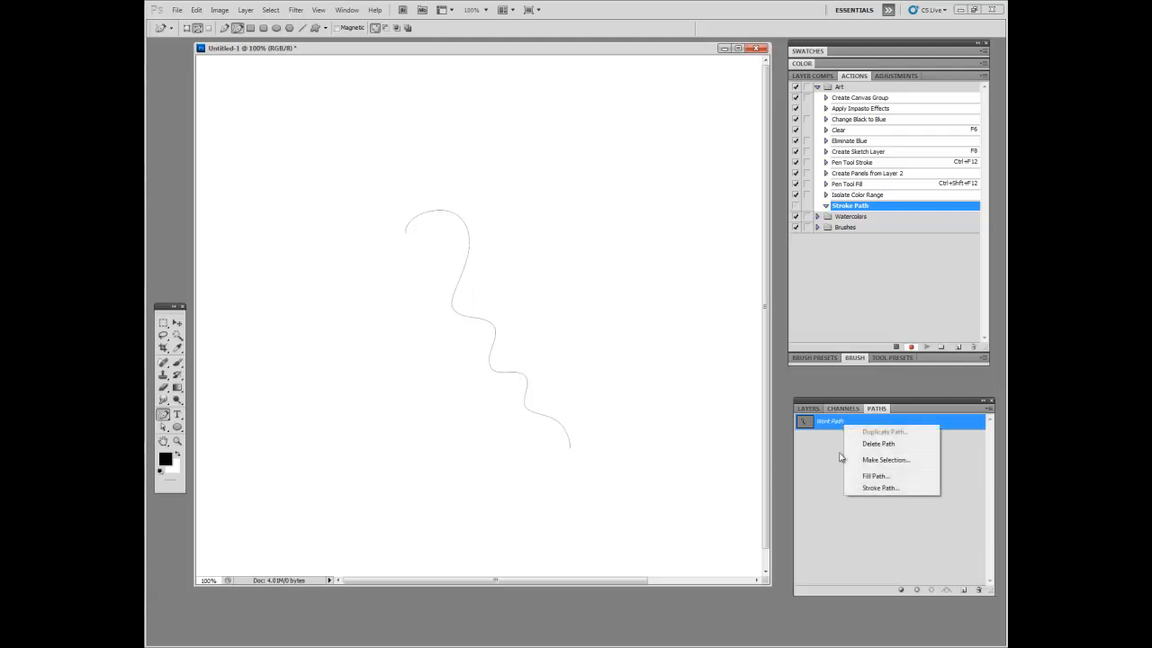
left_click(880, 488)
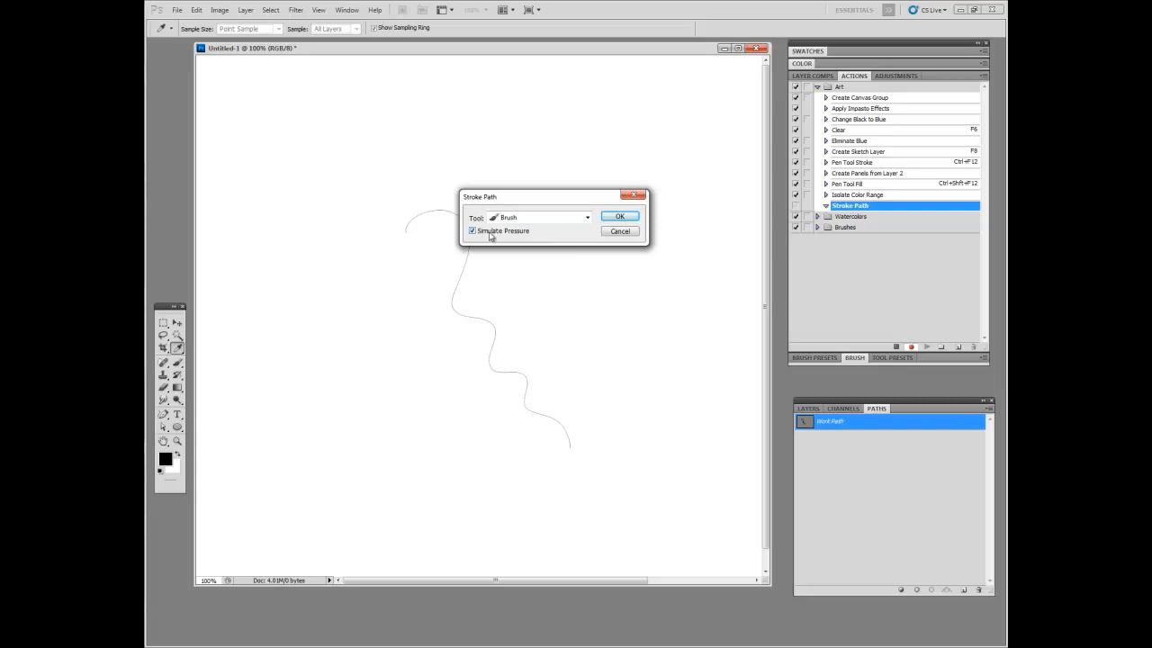
left_click(617, 218)
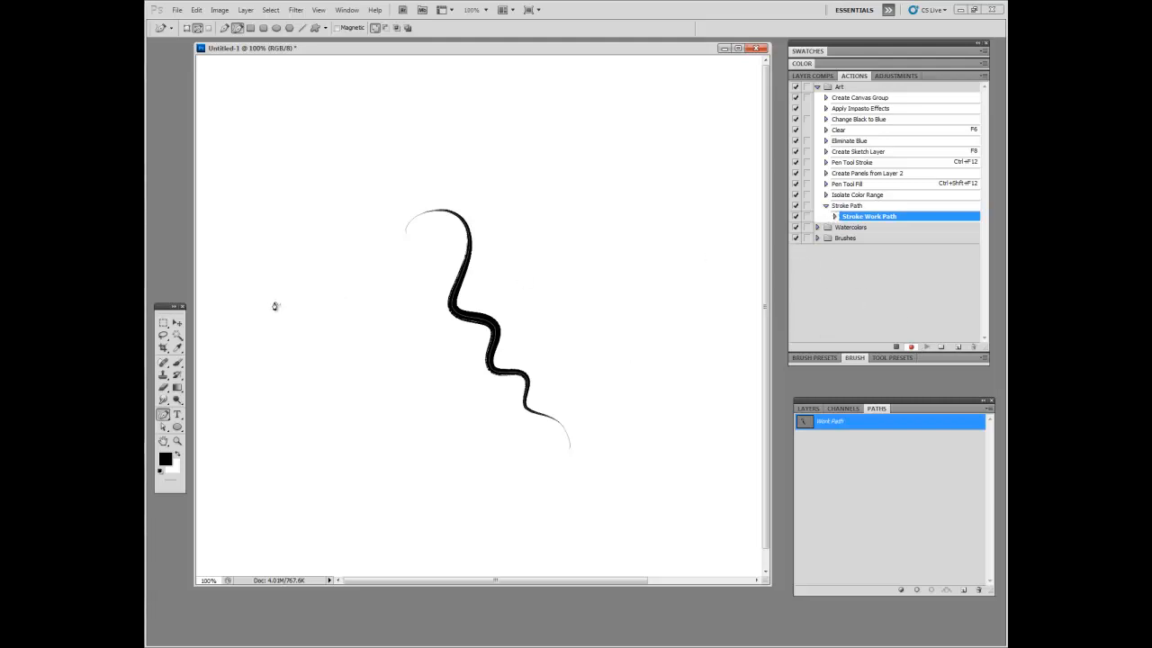
- Record the deletion of the work path and stop recording the Stroke Path action
right_click(805, 424)
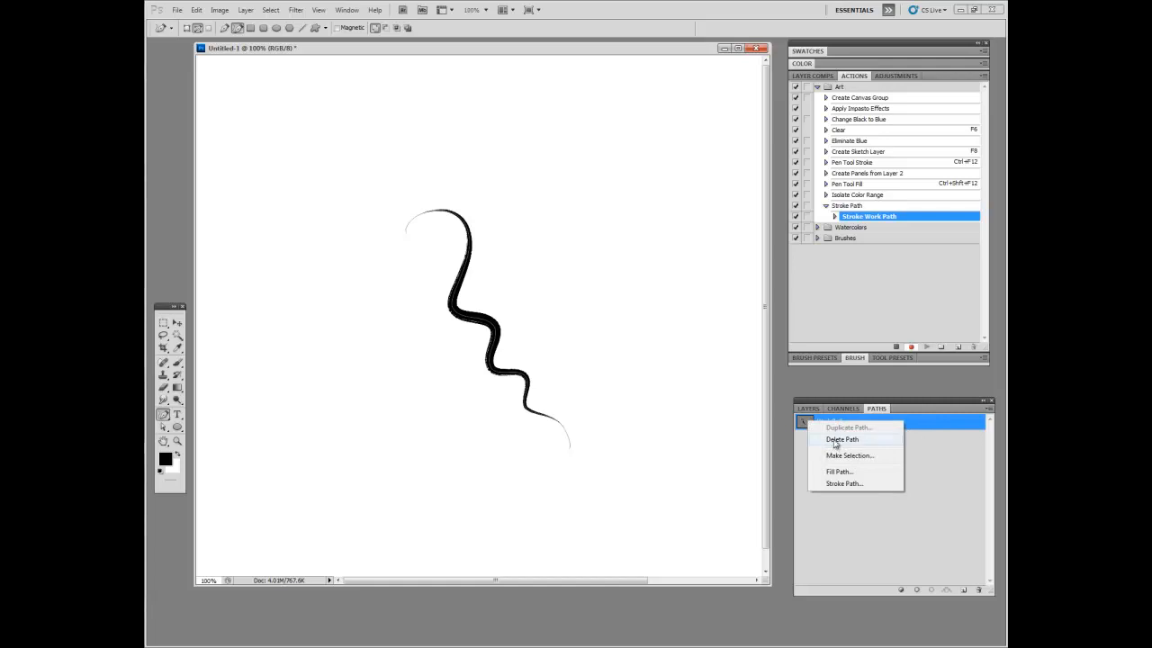
left_click(837, 439)
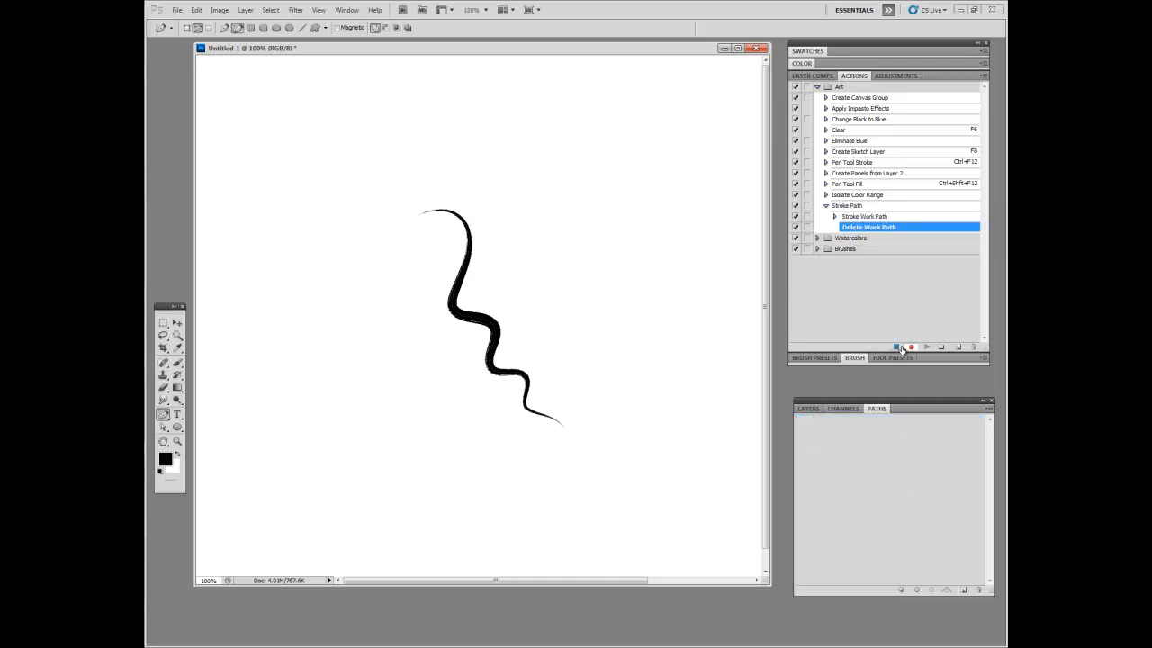
left_click(897, 347)
- Draw a long curved freeform path around the first stroke and play the Stroke Path action on it
mouse_move(530, 247)
left_mouse_down()
mouse_move(586, 303)
mouse_move(663, 442)
mouse_move(490, 438)
left_mouse_up()
left_click_drag(438, 477, 365, 486)
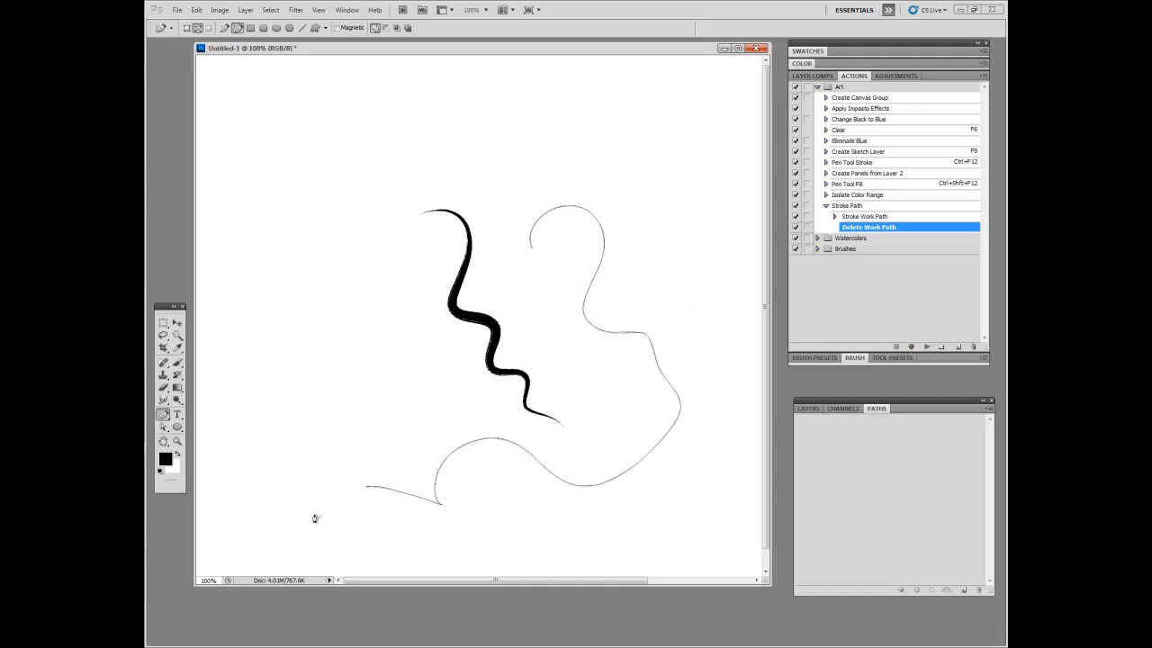
left_click(870, 207)
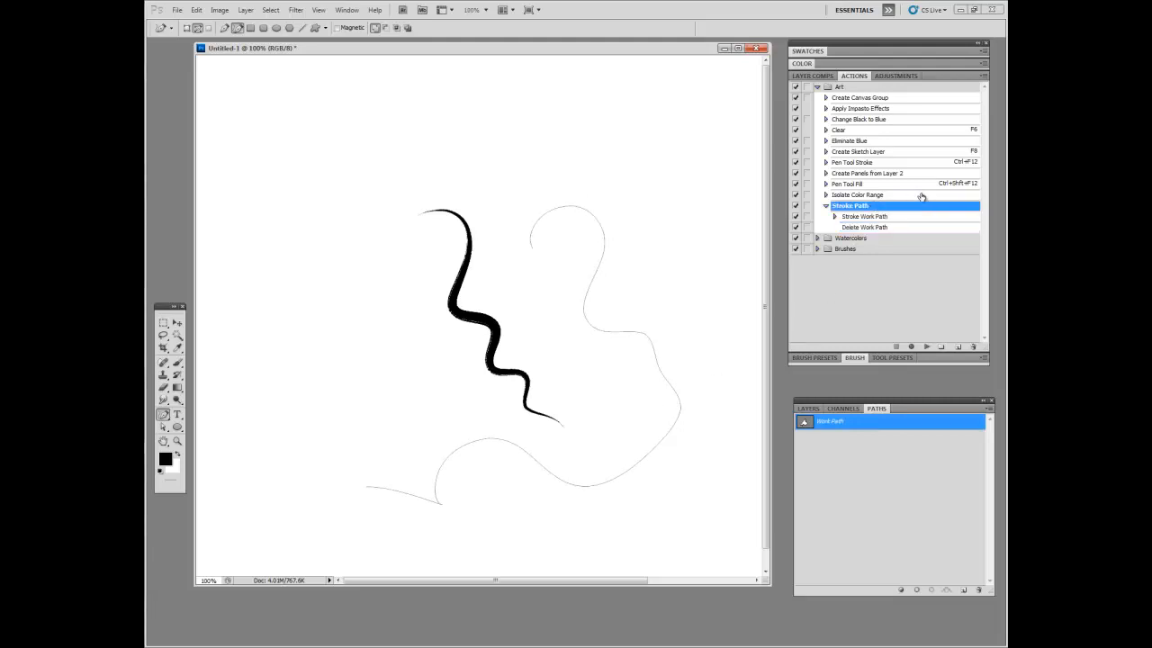
left_click(928, 348)
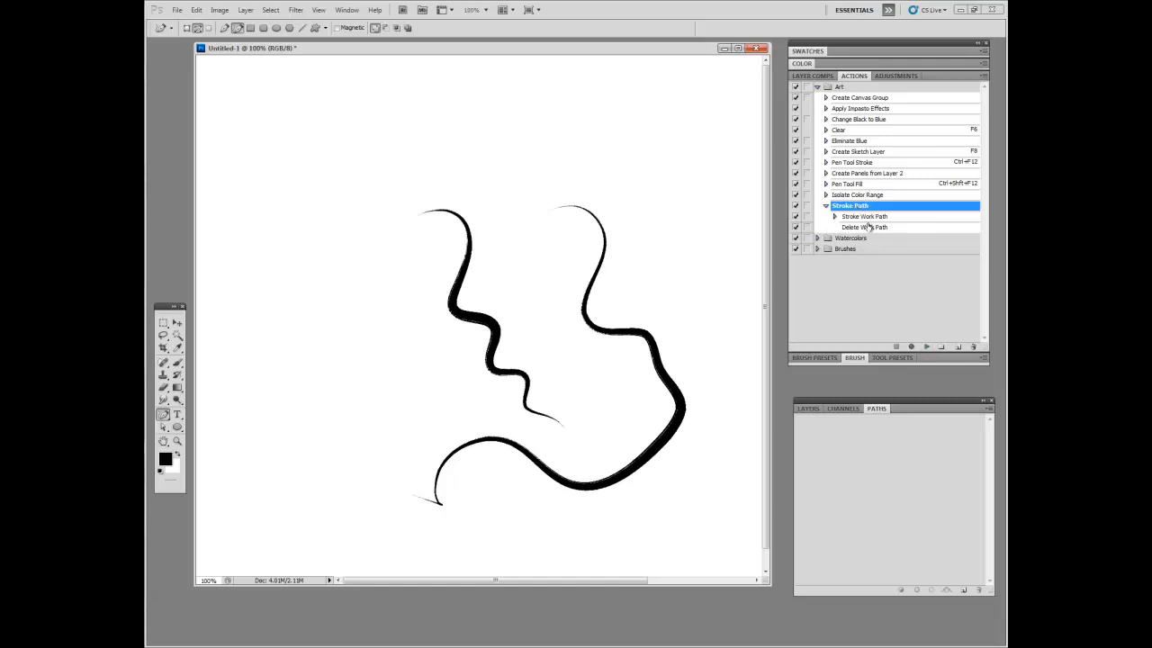
- Review the steps inside the Pen Tool Stroke action and delete the duplicate Stroke Path action
left_click(842, 165)
left_click(826, 163)
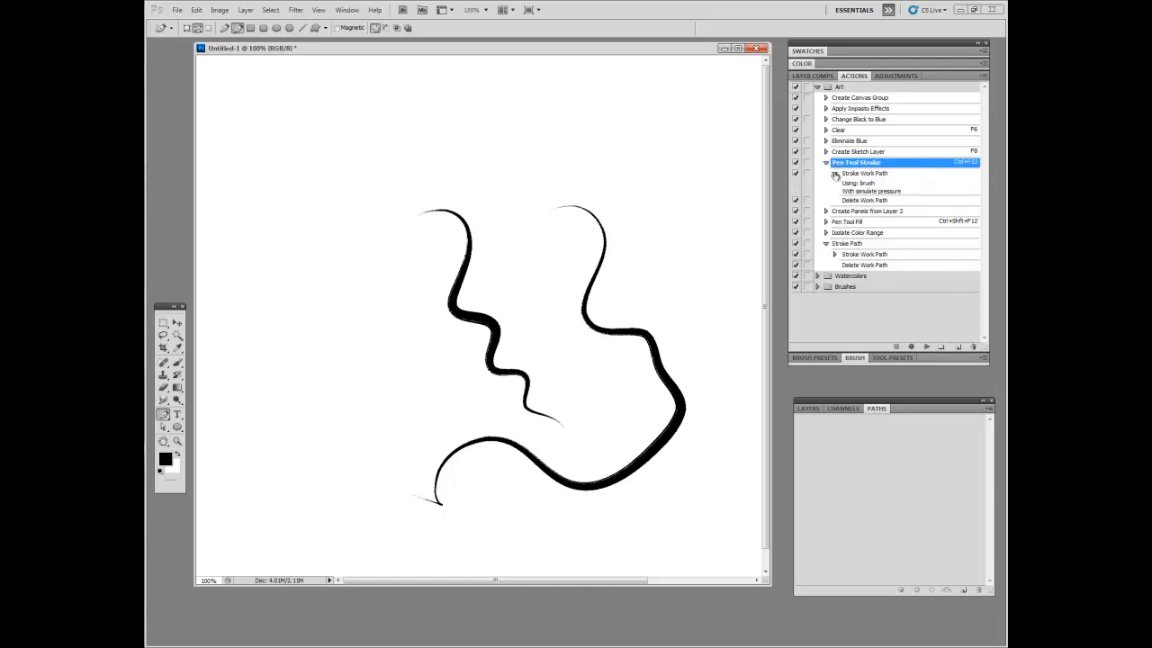
left_click(834, 172)
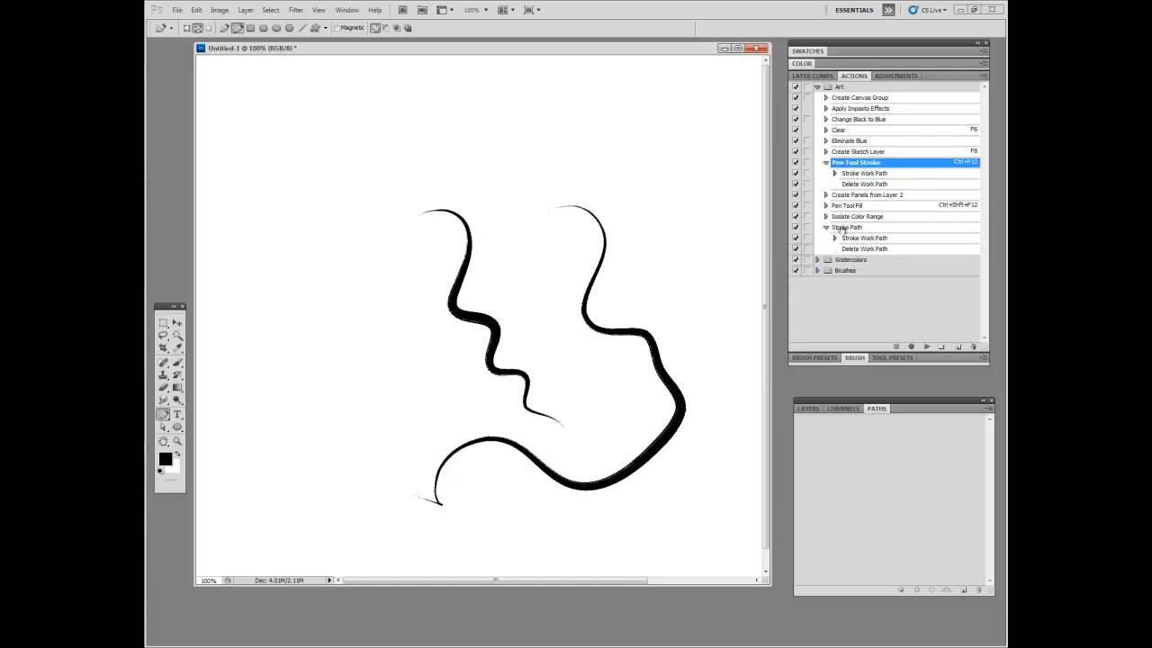
mouse_move(837, 228)
left_mouse_down()
mouse_move(900, 319)
mouse_move(976, 348)
left_mouse_up()
left_click(826, 163)
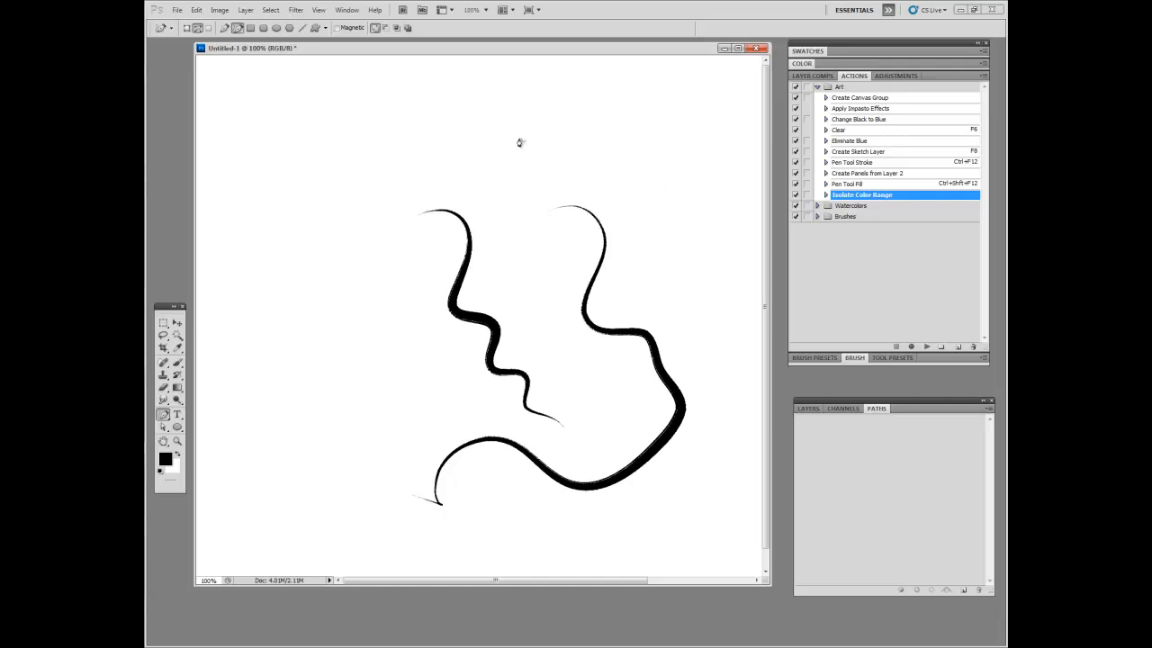
- Draw two curved paths, a loop and a wavy path in the canvas's upper half, running the Pen Tool Stroke action on each
mouse_move(528, 123)
left_mouse_down()
mouse_move(512, 199)
mouse_move(520, 288)
left_mouse_up()
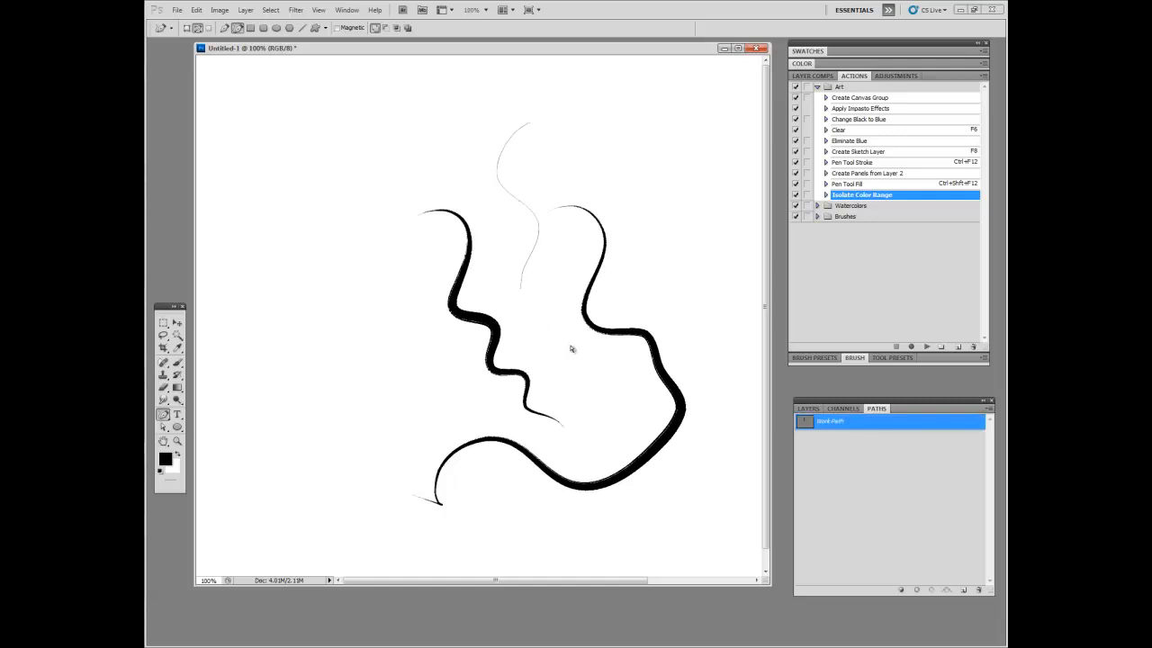
key("ctrl+F12")
mouse_move(520, 130)
left_mouse_down()
mouse_move(544, 118)
mouse_move(586, 187)
left_mouse_up()
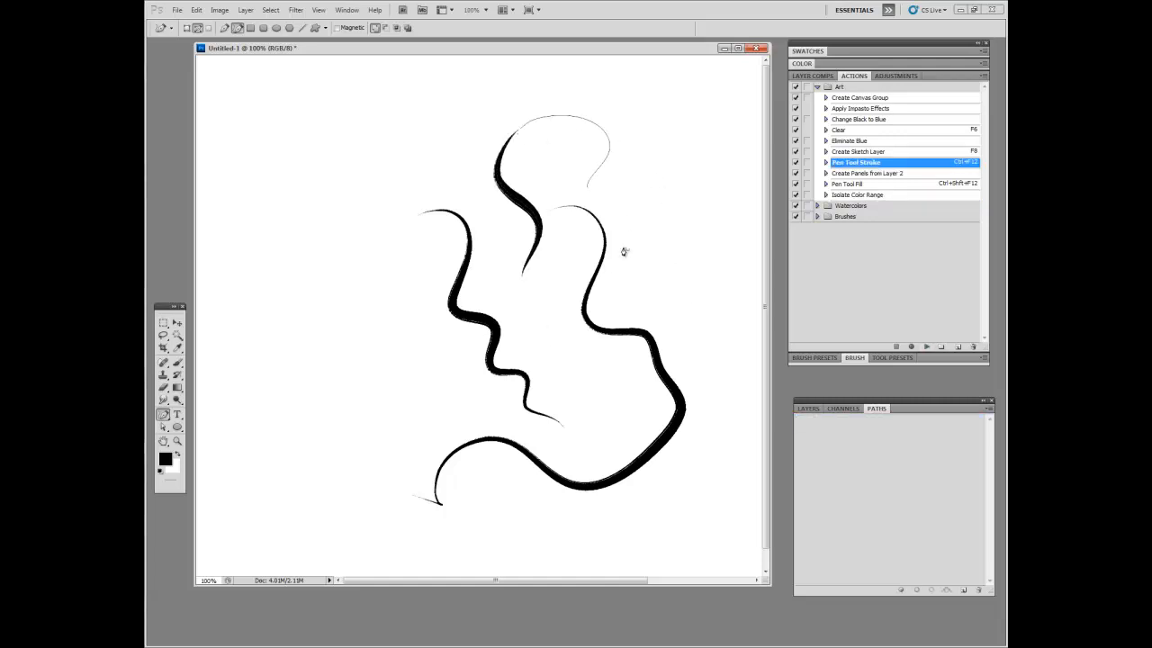
left_click_drag(624, 251, 621, 270)
key("ctrl+F12")
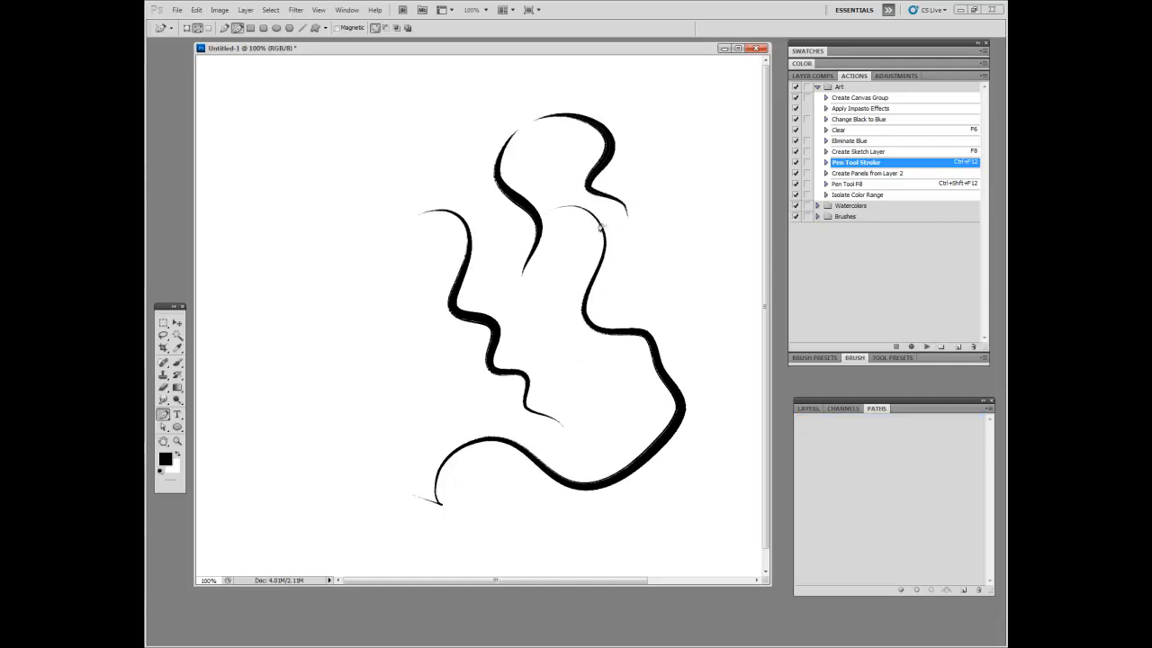
mouse_move(506, 158)
left_mouse_down()
mouse_move(541, 169)
mouse_move(606, 313)
mouse_move(740, 328)
left_mouse_up()
key("ctrl+F12")
key("ctrl+F12")
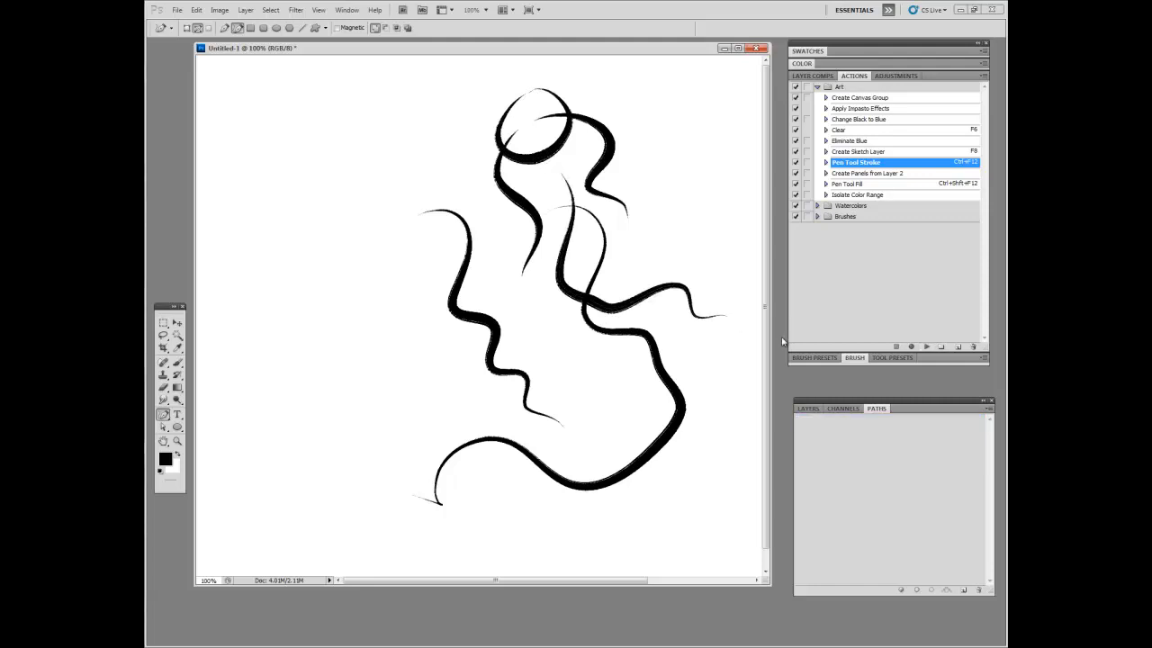
- Draw a wavy path, a spiral and a long diagonal wavy path on the canvas's left half, running the Pen Tool Stroke action on each
mouse_move(382, 183)
left_mouse_down()
mouse_move(350, 206)
mouse_move(432, 412)
left_mouse_up()
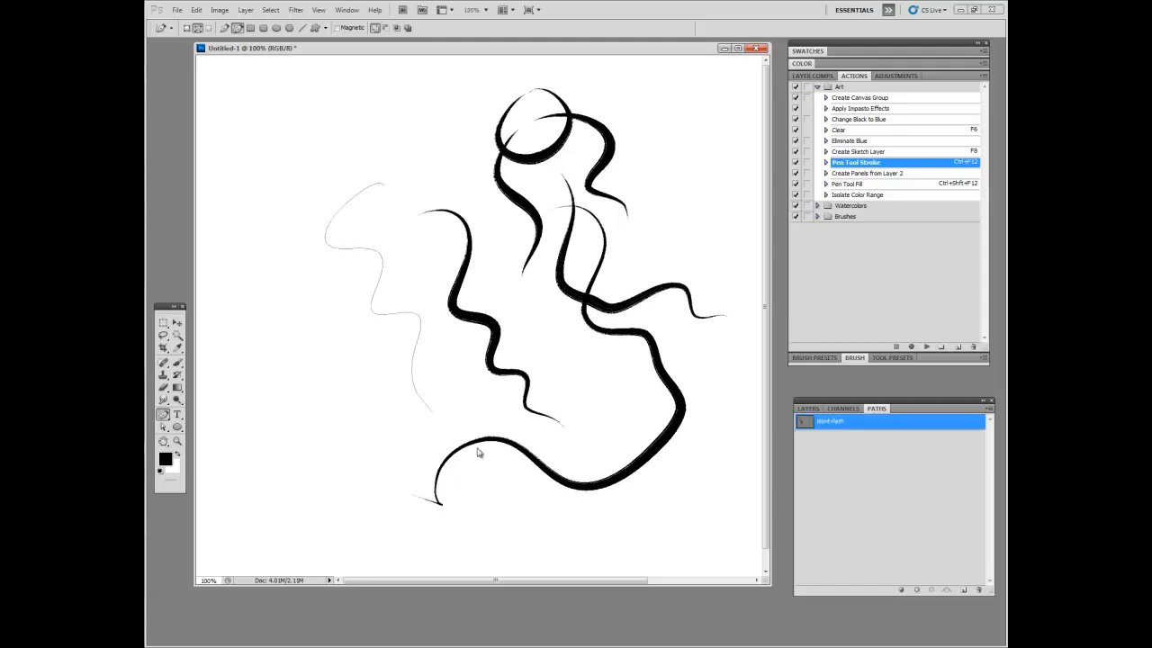
key("ctrl+F12")
mouse_move(389, 358)
left_mouse_down()
mouse_move(314, 411)
mouse_move(422, 467)
mouse_move(385, 389)
mouse_move(411, 441)
mouse_move(488, 395)
mouse_move(537, 442)
left_mouse_up()
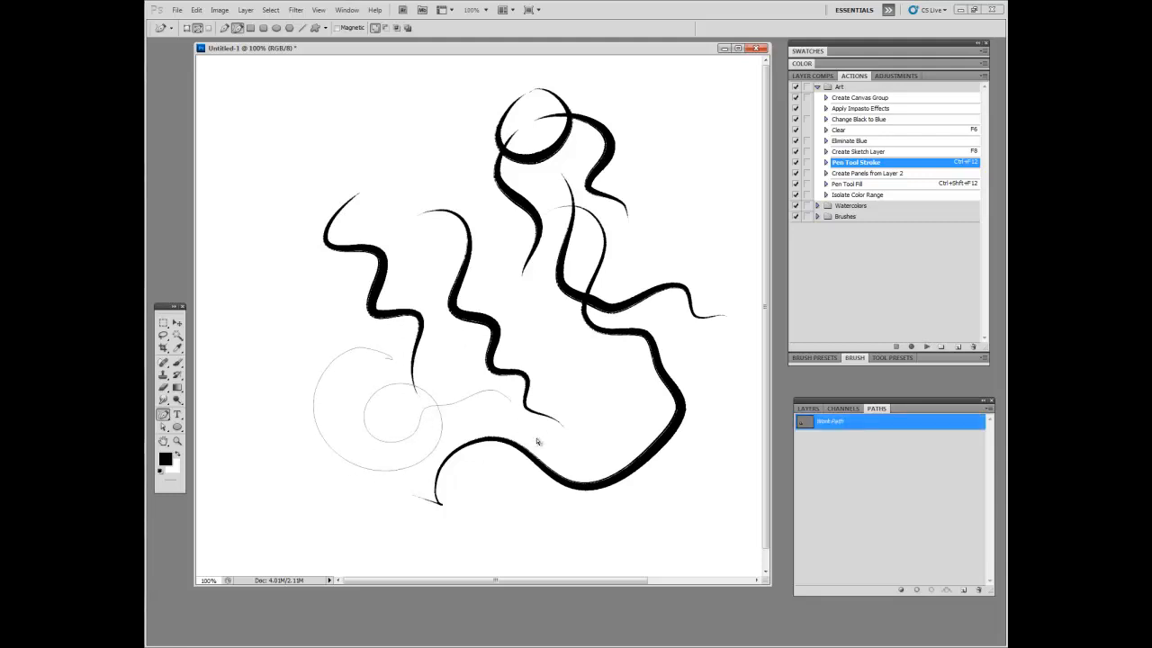
key("ctrl+F12")
mouse_move(378, 156)
left_mouse_down()
mouse_move(480, 244)
mouse_move(611, 446)
left_mouse_up()
key("ctrl+F12")
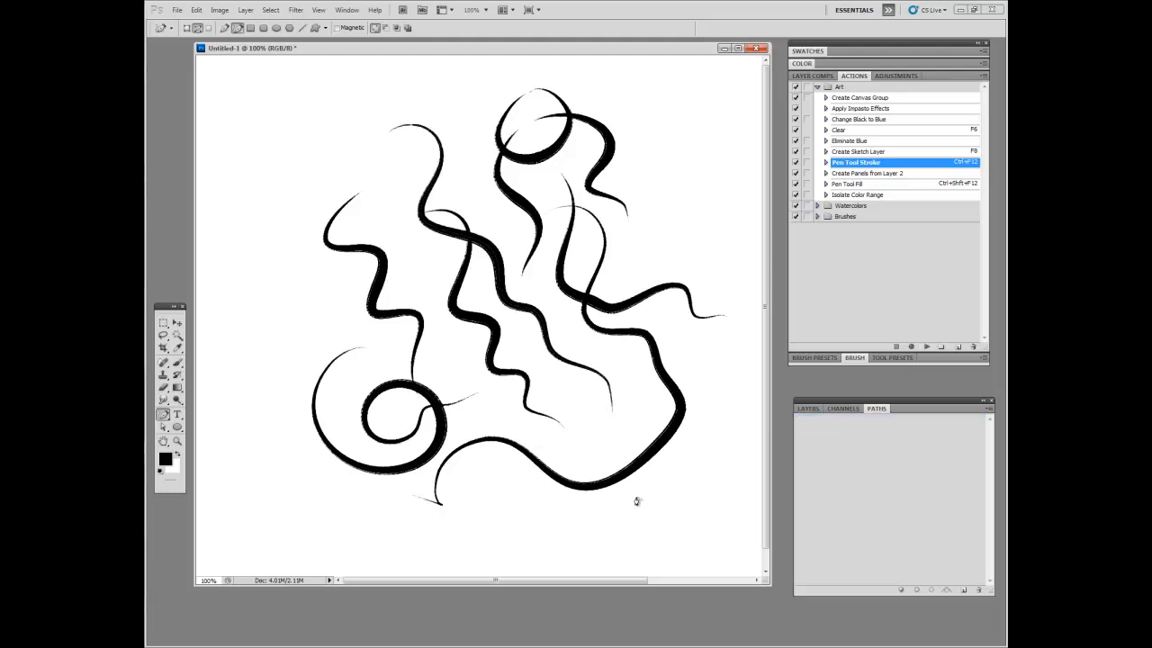
- Draw a wavy path along the canvas's upper edge and a small curl at the upper left, stroking each with the Pen Tool Stroke action
mouse_move(365, 166)
left_mouse_down()
mouse_move(488, 116)
mouse_move(630, 106)
left_mouse_up()
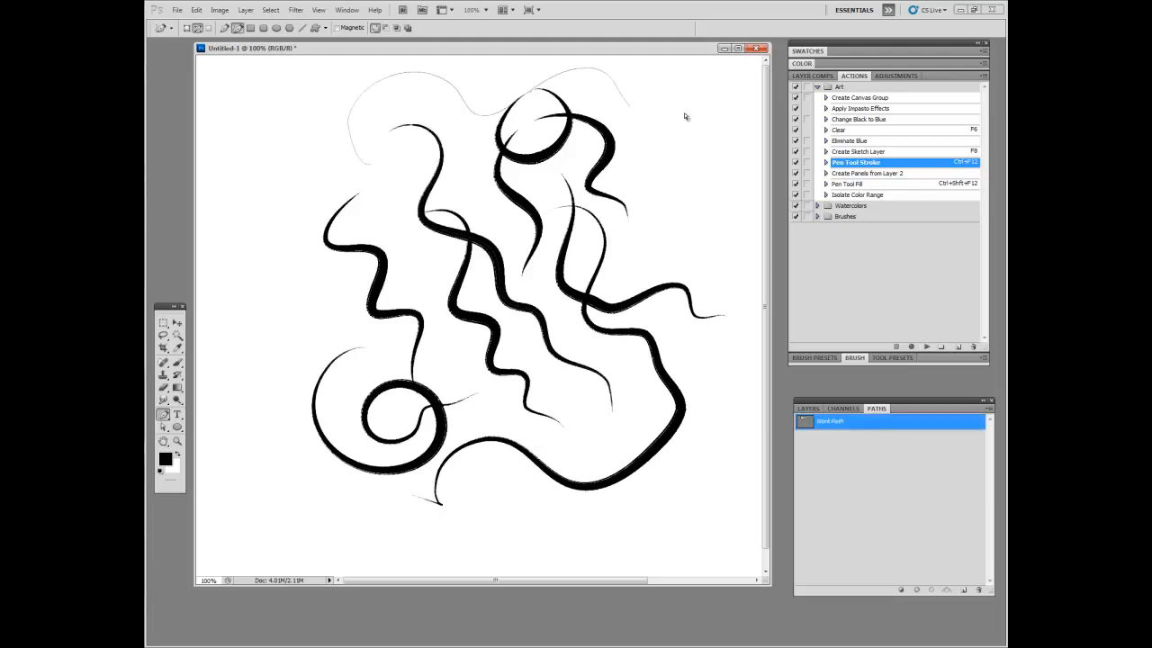
key("ctrl+F12")
mouse_move(349, 157)
left_mouse_down()
mouse_move(309, 201)
mouse_move(363, 166)
left_mouse_up()
key("ctrl+F12")
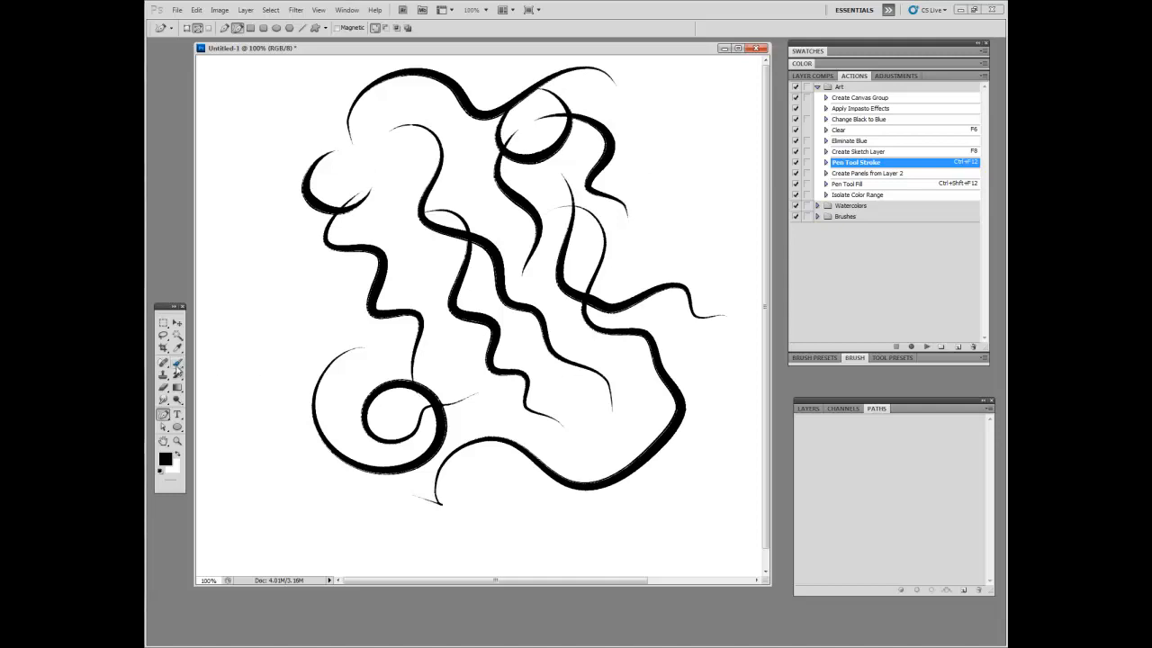
- Paint two freehand wavy strokes near the canvas's right edge with the Brush tool for comparison
left_click(177, 364)
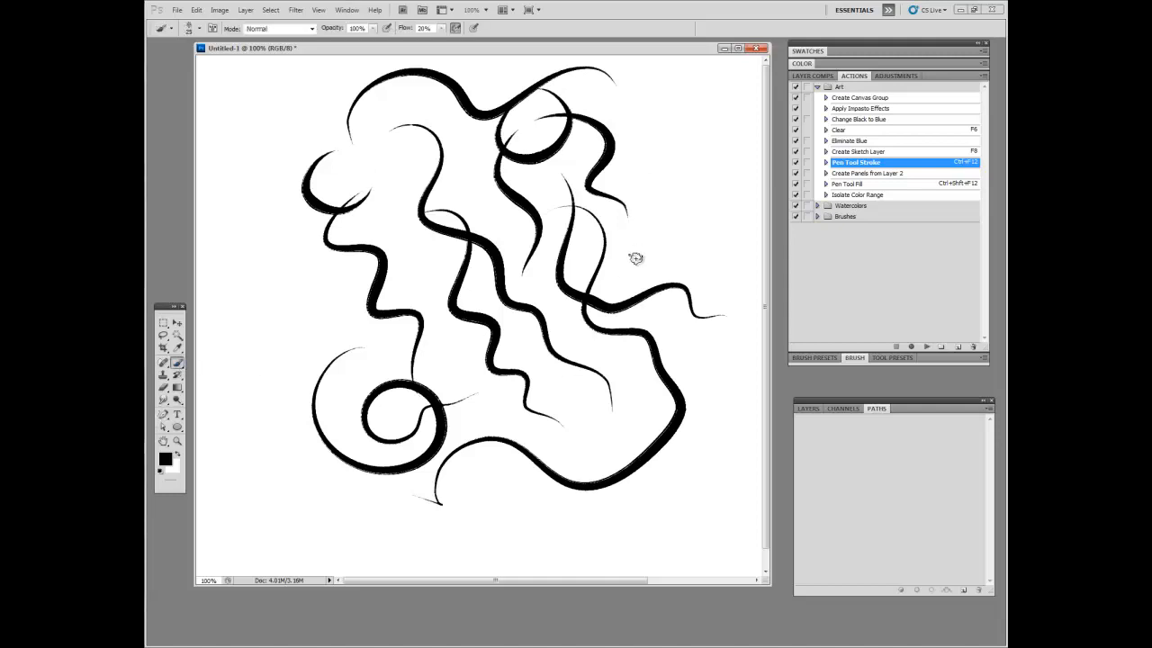
mouse_move(620, 233)
left_mouse_down()
mouse_move(689, 247)
mouse_move(730, 309)
mouse_move(700, 351)
left_mouse_up()
left_click_drag(709, 393, 698, 475)
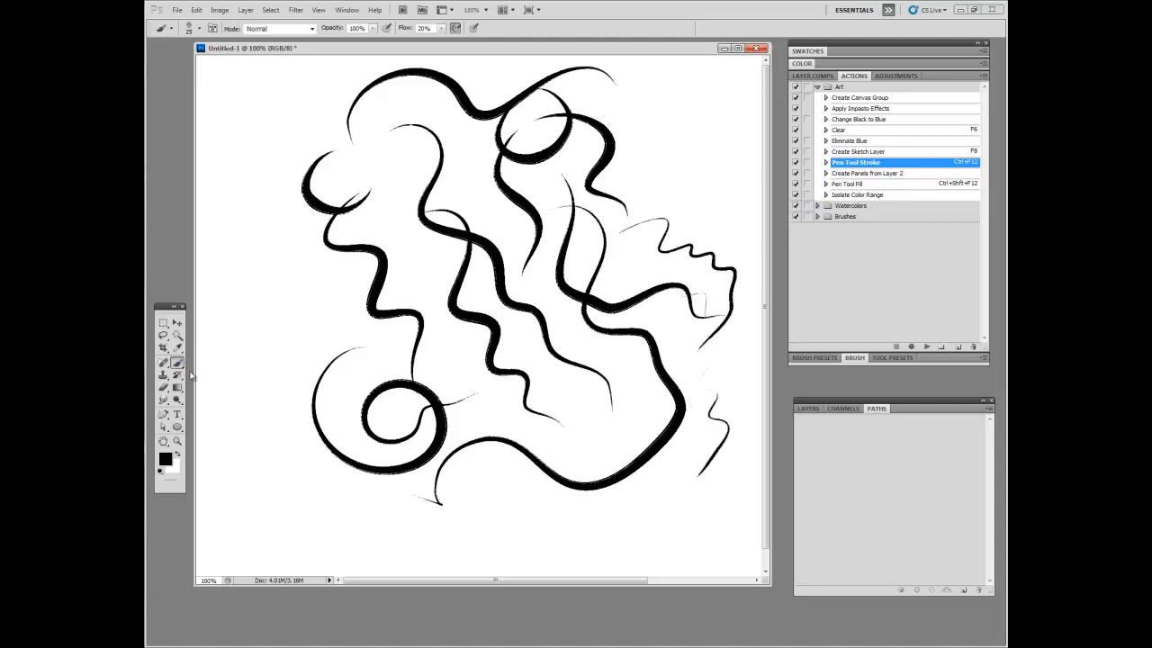
- Choose the textured 49 px round brush preset and paint a wavy freehand stroke at the canvas's left side
left_click(198, 30)
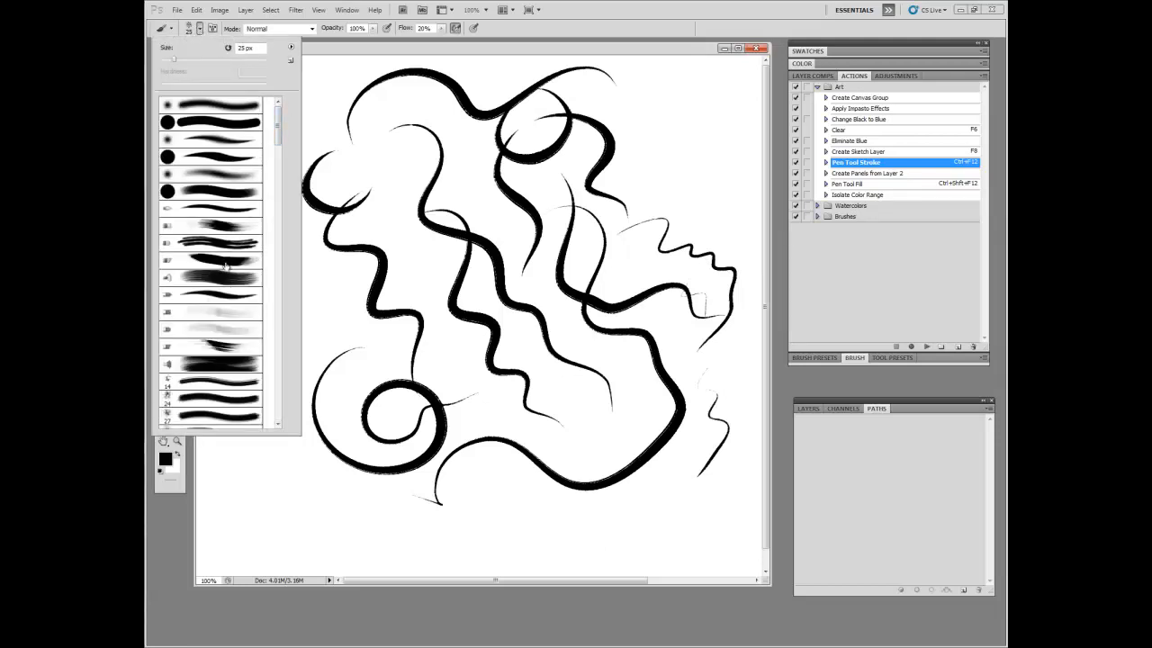
mouse_move(279, 126)
left_mouse_down()
mouse_move(280, 354)
mouse_move(279, 342)
left_mouse_up()
left_click(237, 218)
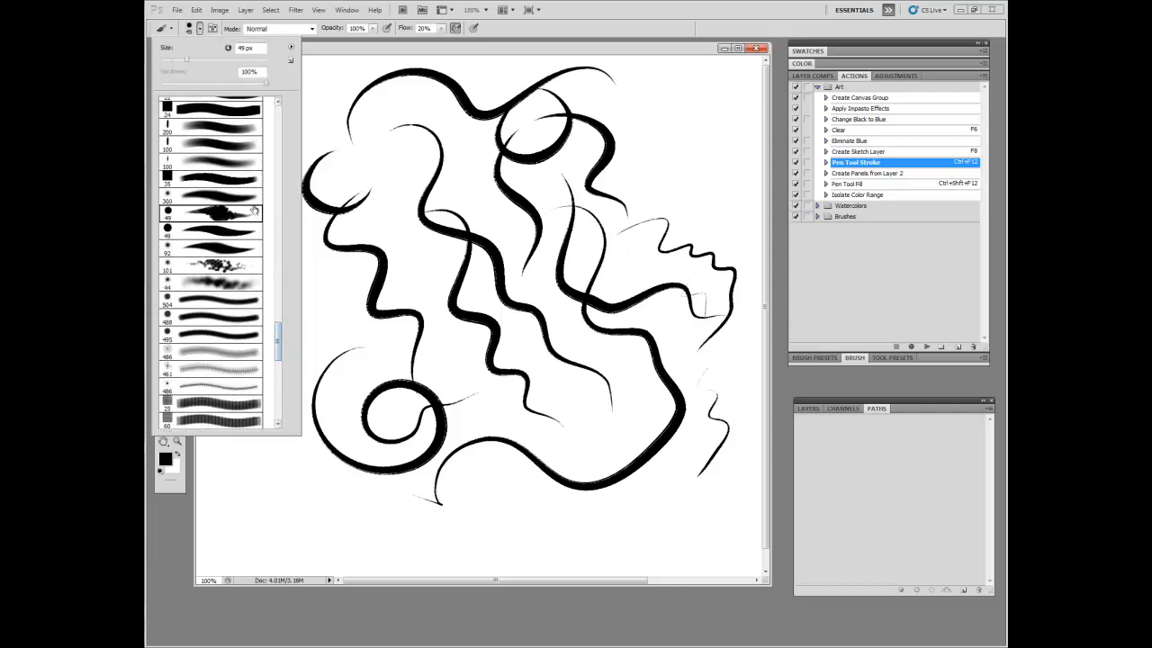
left_click(383, 48)
mouse_move(244, 272)
left_mouse_down()
mouse_move(319, 338)
mouse_move(409, 365)
left_mouse_up()
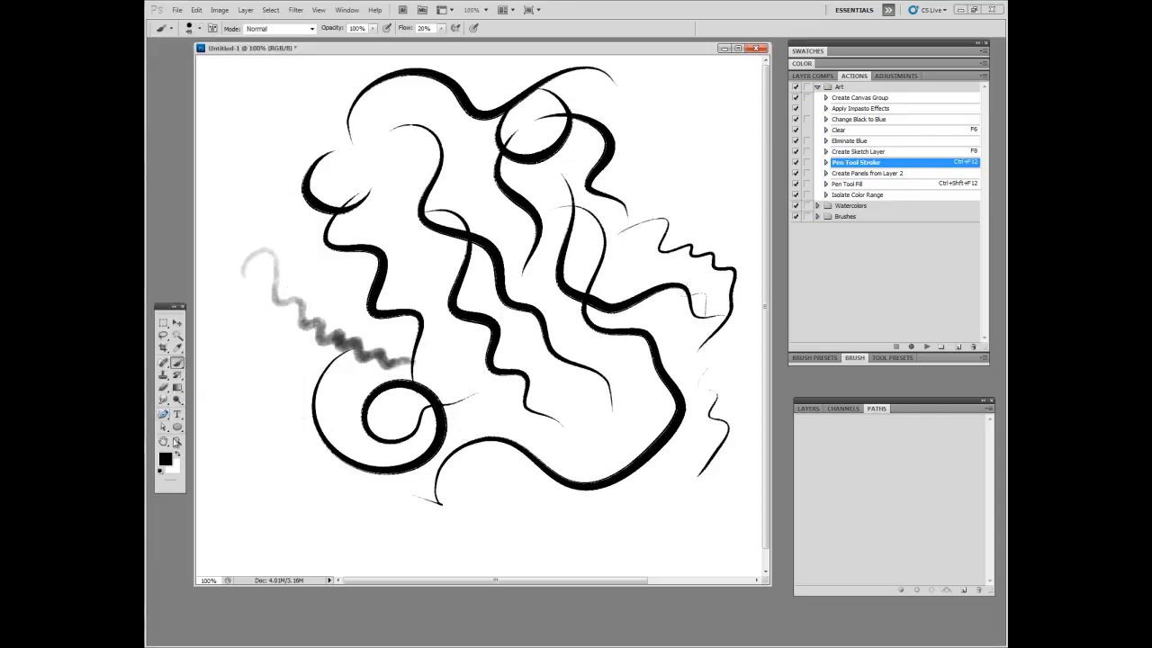
- Draw a long S-shaped freeform path down the canvas's left side and run the Pen Tool Stroke action on it
left_click(163, 414)
mouse_move(306, 277)
left_mouse_down()
mouse_move(401, 535)
mouse_move(477, 544)
left_mouse_up()
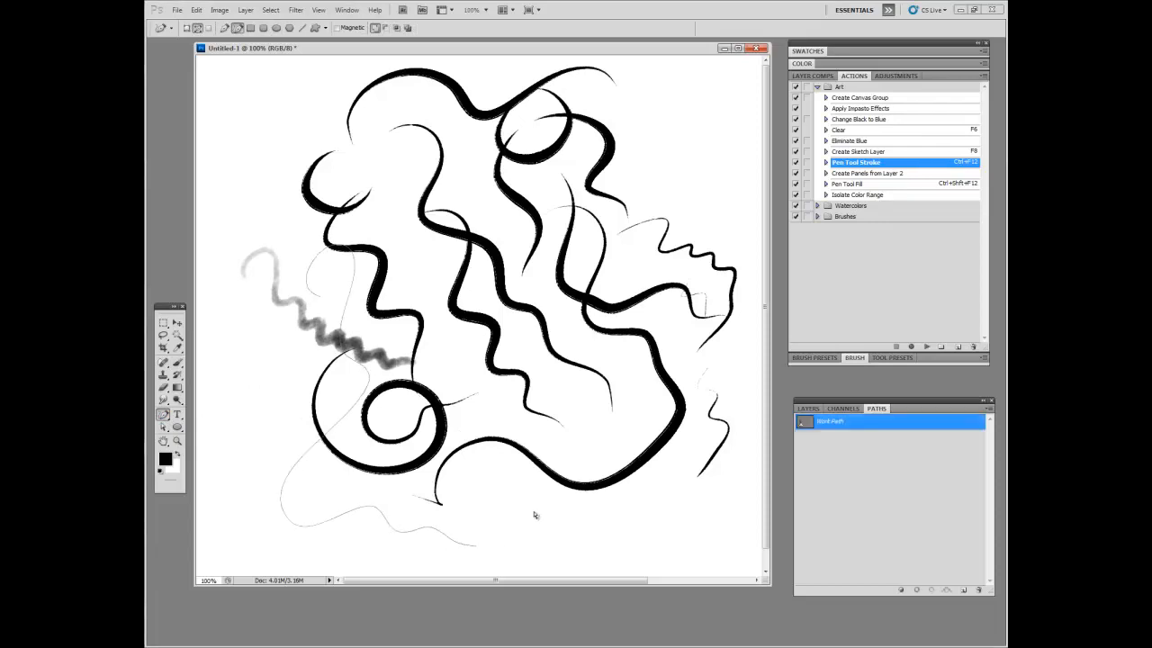
key("ctrl+F12")
- Enlarge the brush to 250 px and paint one broad freehand stroke across the upper part of the canvas
left_click(177, 361)
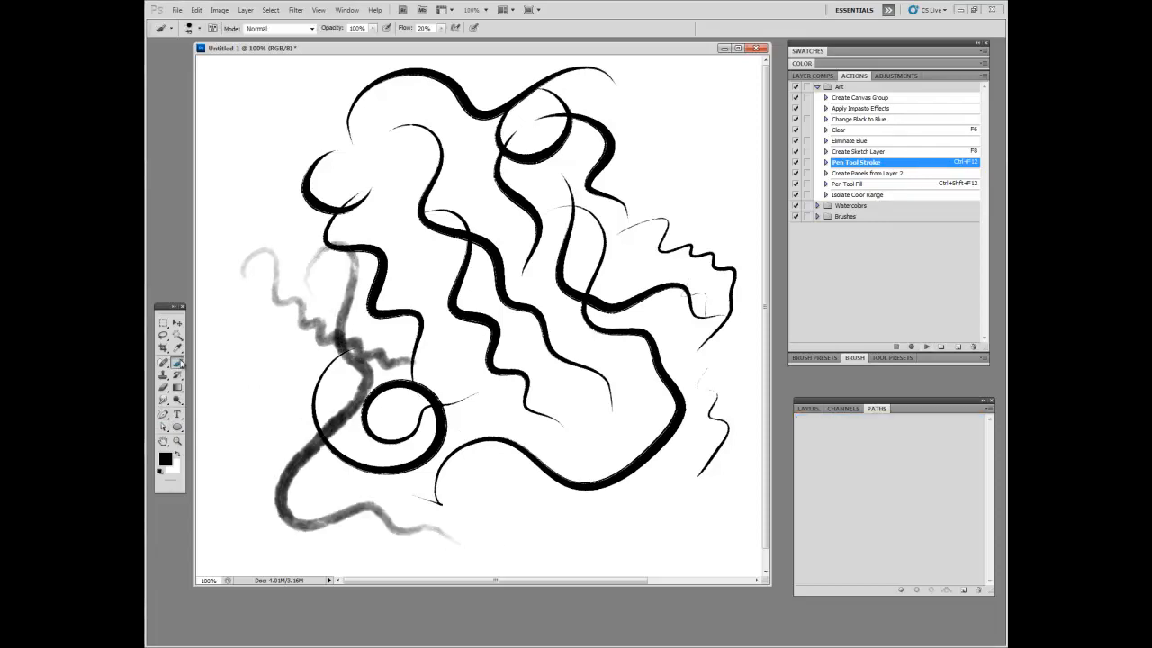
key("bracketright")
key("bracketright")
key("bracketright")
key("bracketright")
key("bracketright")
key("bracketright")
key("bracketright")
key("bracketright")
key("bracketright")
key("bracketright")
key("bracketright")
key("bracketright")
key("bracketright")
key("bracketright")
key("bracketright")
key("bracketright")
key("bracketright")
key("bracketright")
key("bracketleft")
key("bracketleft")
key("bracketleft")
key("bracketleft")
key("bracketleft")
key("bracketleft")
key("bracketleft")
key("bracketleft")
key("bracketleft")
key("bracketleft")
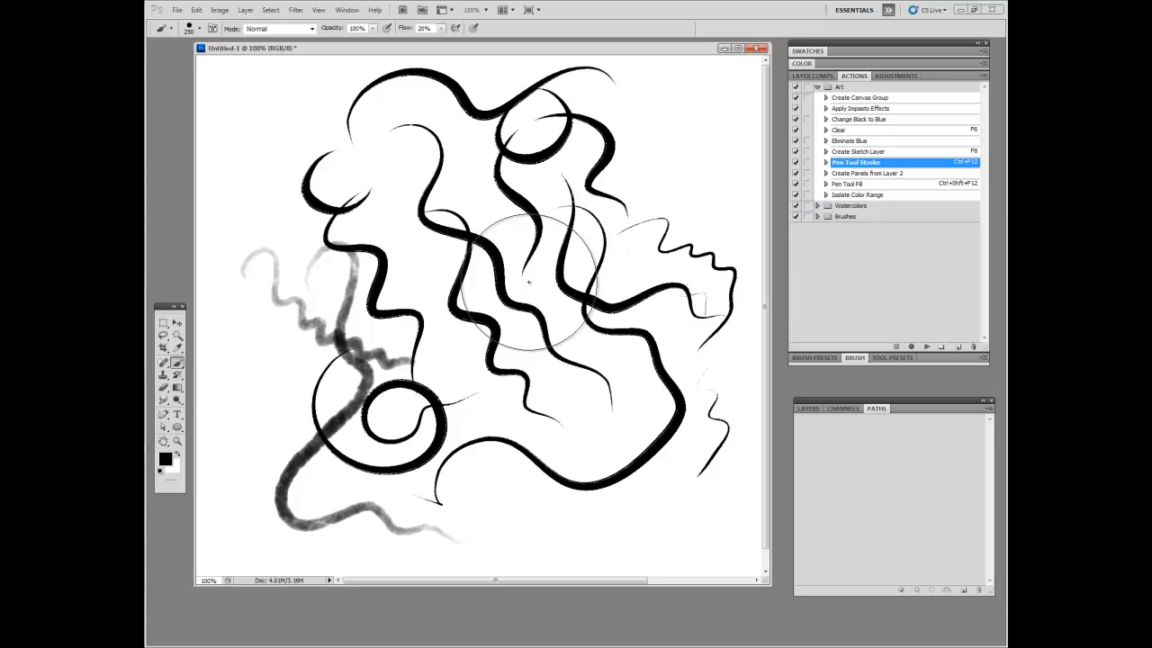
left_click_drag(270, 114, 565, 145)
- Draw a looping freeform path at the lower right and a long diagonal path across the canvas, running the Pen Tool Stroke action on each
left_click(163, 415)
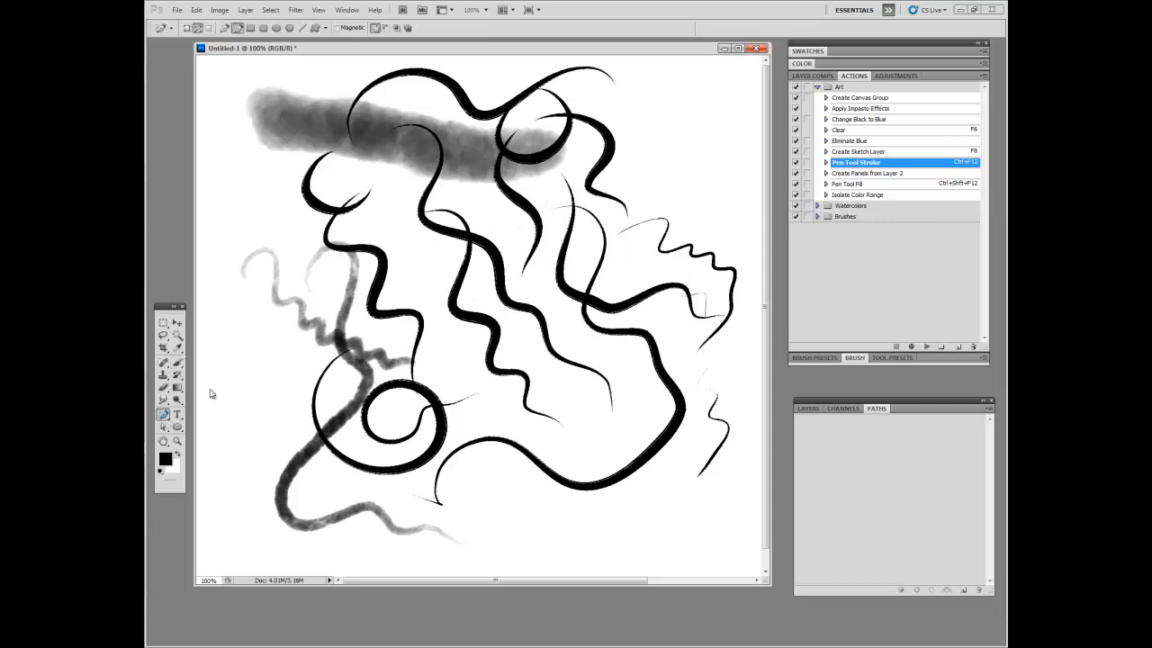
mouse_move(591, 545)
left_mouse_down()
mouse_move(577, 478)
mouse_move(598, 409)
mouse_move(620, 532)
mouse_move(677, 472)
left_mouse_up()
key("ctrl+F12")
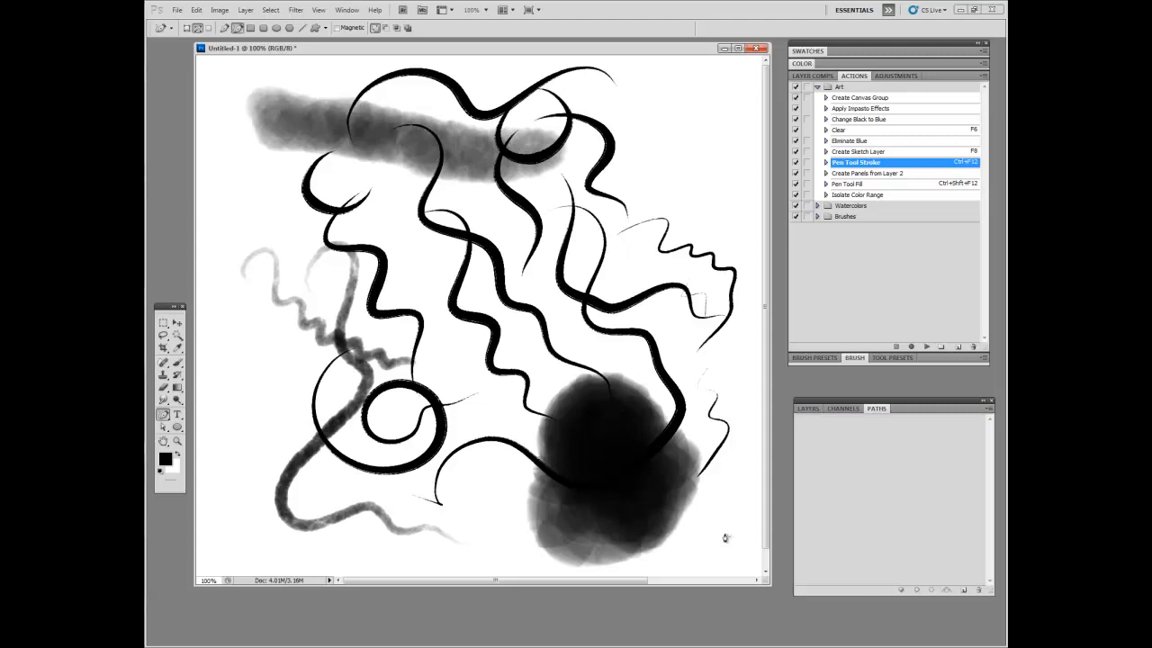
mouse_move(243, 446)
left_mouse_down()
mouse_move(342, 335)
mouse_move(568, 167)
mouse_move(713, 99)
left_mouse_up()
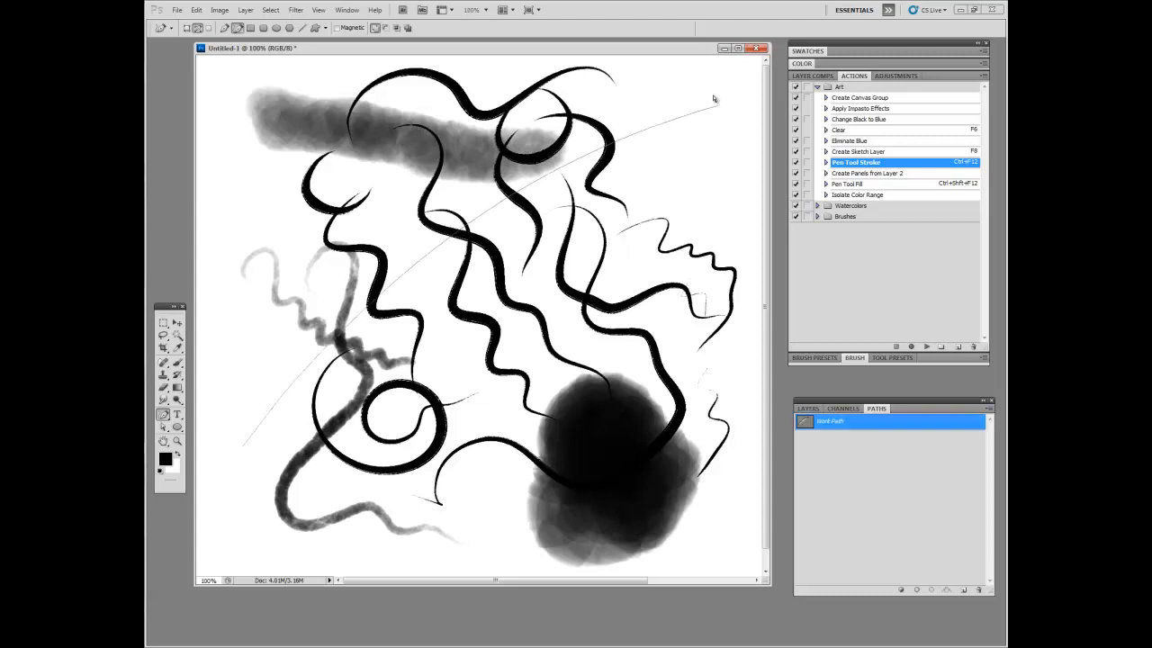
key("ctrl+F12")
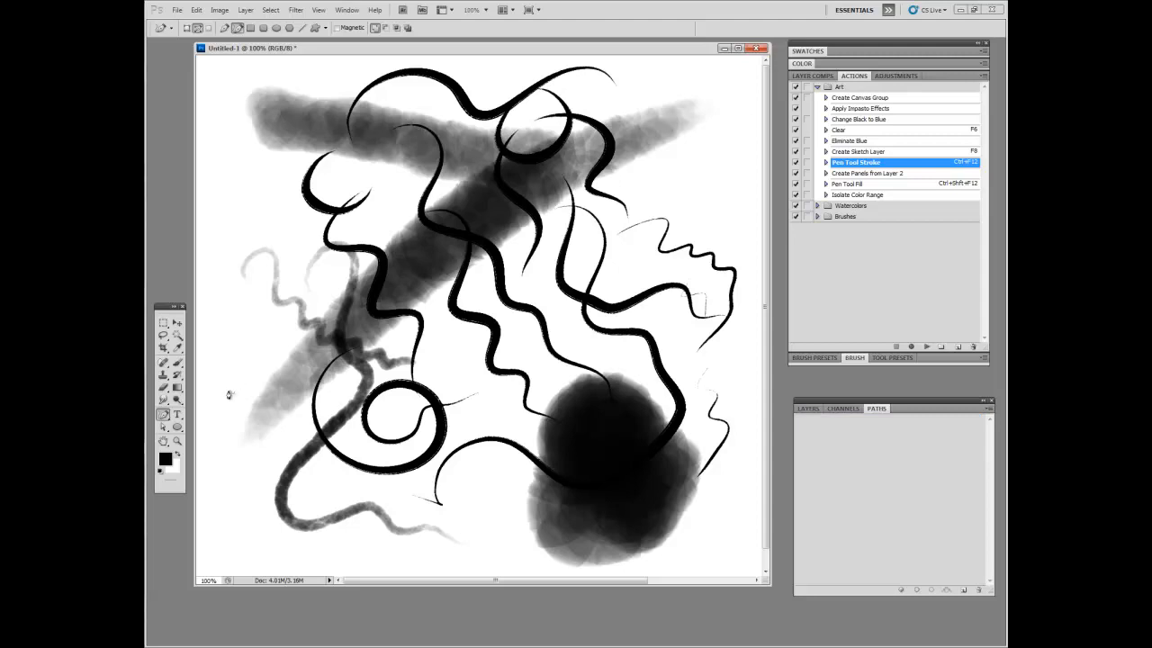
- Choose the square 24 px brush preset and paint a short wavy stroke near the canvas's right edge
left_click(177, 363)
left_click(198, 30)
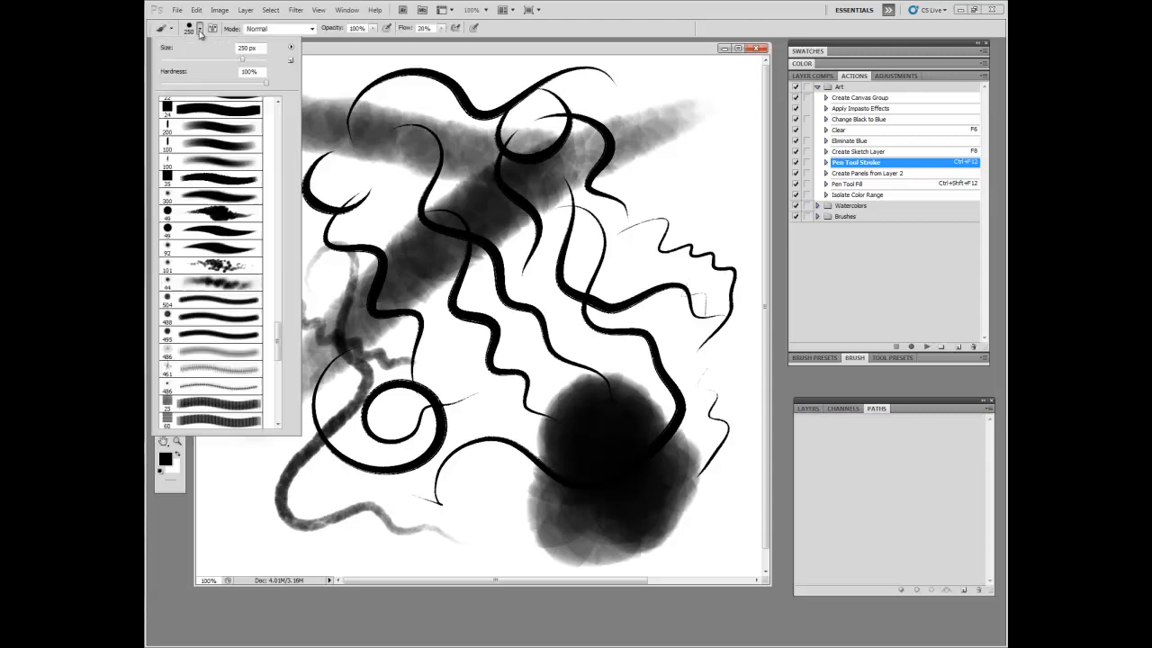
left_click(216, 109)
mouse_move(673, 190)
left_mouse_down()
mouse_move(700, 184)
mouse_move(730, 232)
left_mouse_up()
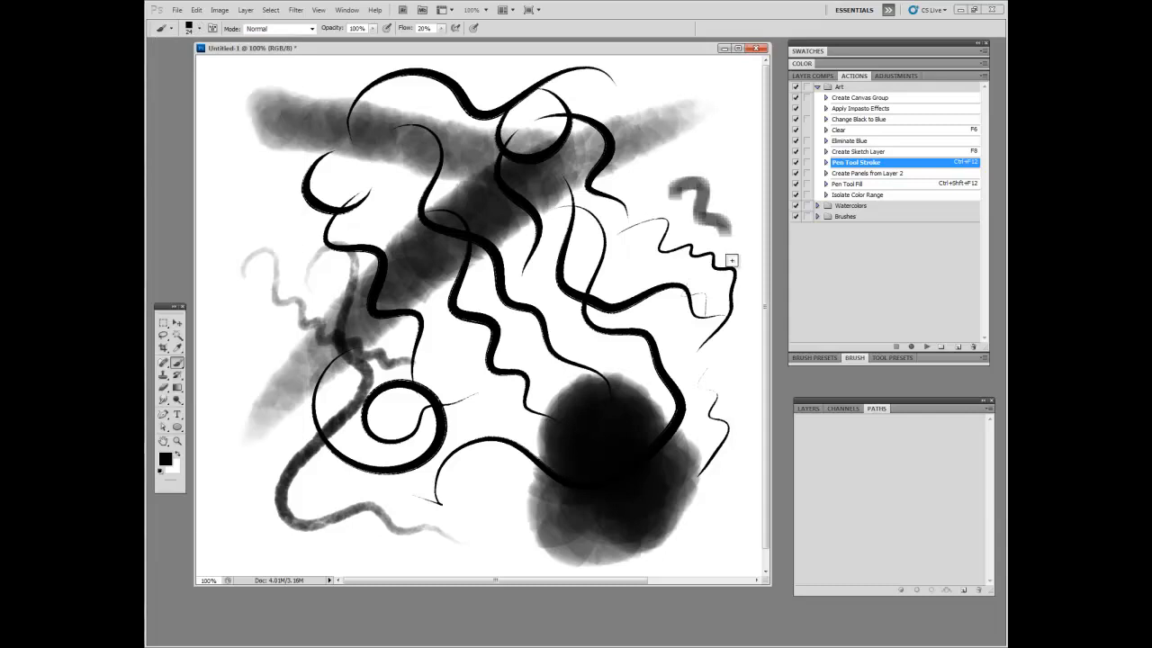
- Switch to a thin inking brush preset and paint a fine zigzag stroke beside the square-brush stroke
left_click(172, 29)
left_click(232, 127)
left_click_drag(730, 184, 763, 260)
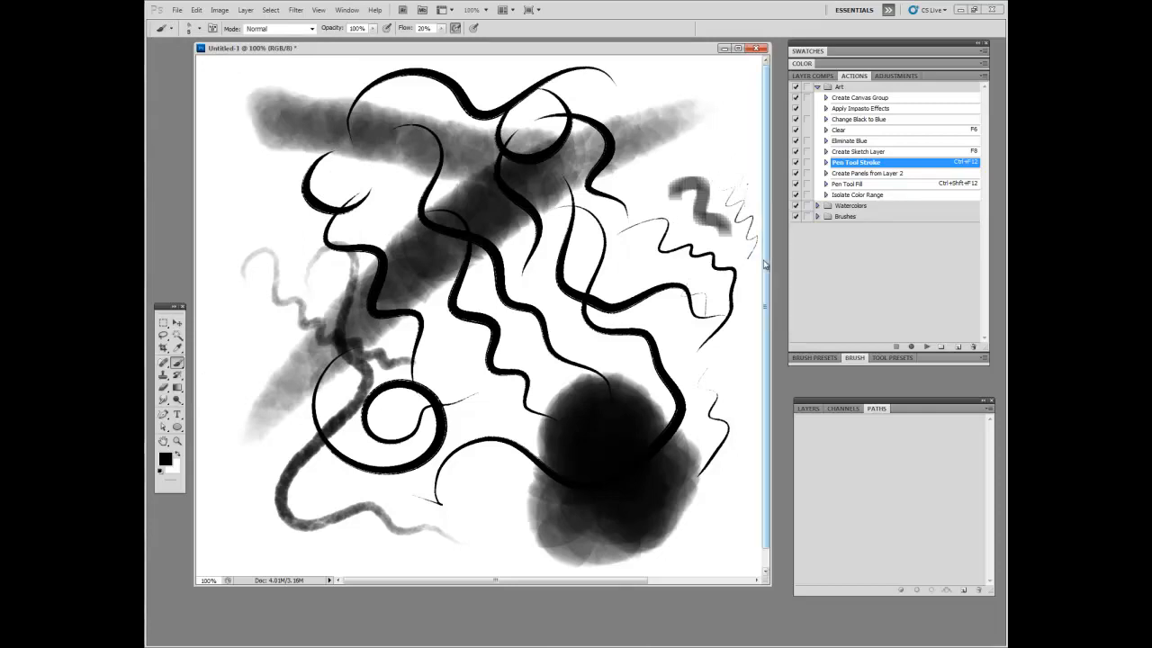
- Draw a short hooked freeform path at the canvas's upper right and run the Pen Tool Stroke action on it
key("p")
mouse_move(644, 191)
left_mouse_down()
mouse_move(703, 106)
mouse_move(734, 129)
left_mouse_up()
key("ctrl+F12")
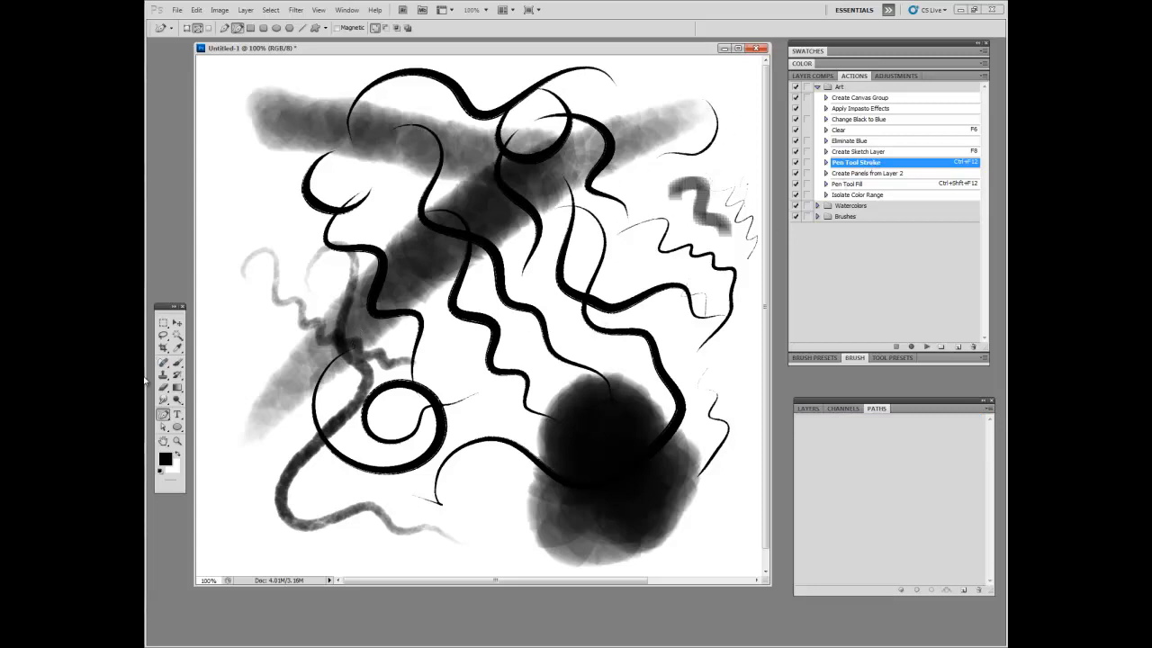
- Activate the Brush tool, empty the canvas with the Clear action and collapse the Art action set
left_click(177, 362)
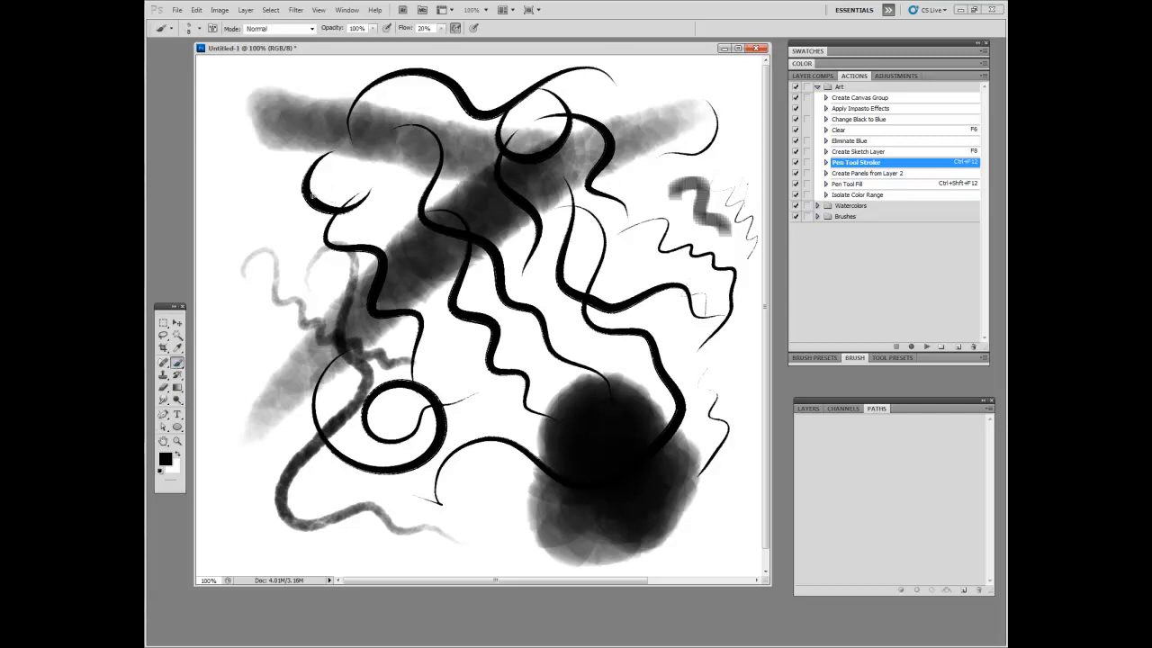
key("F6")
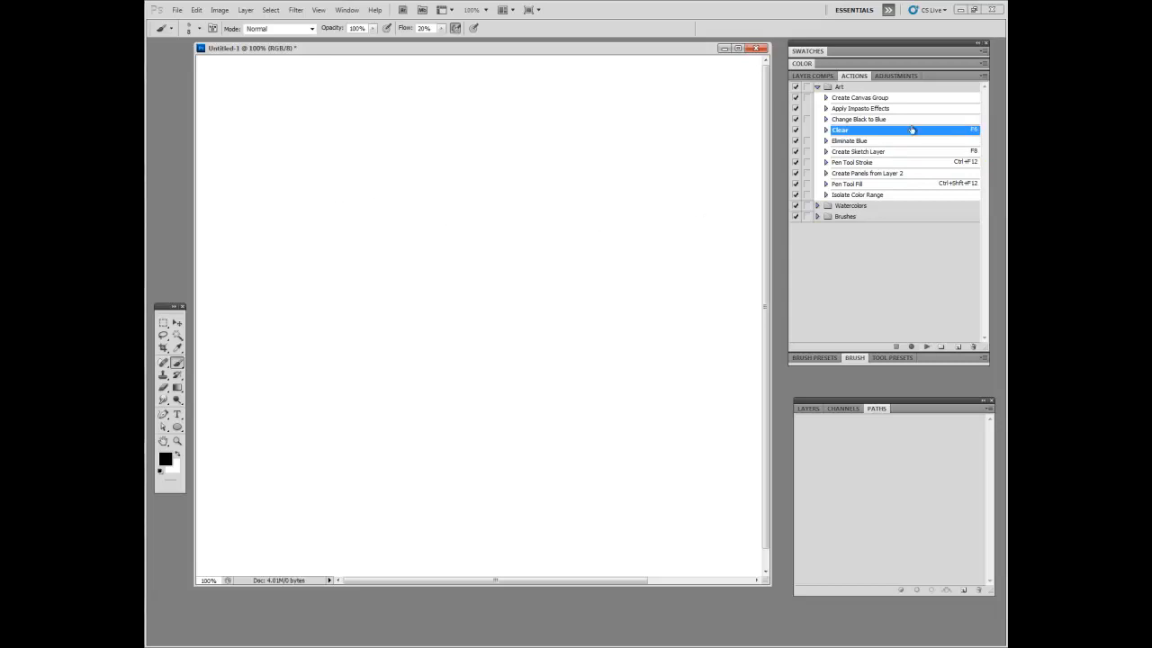
left_click(817, 87)
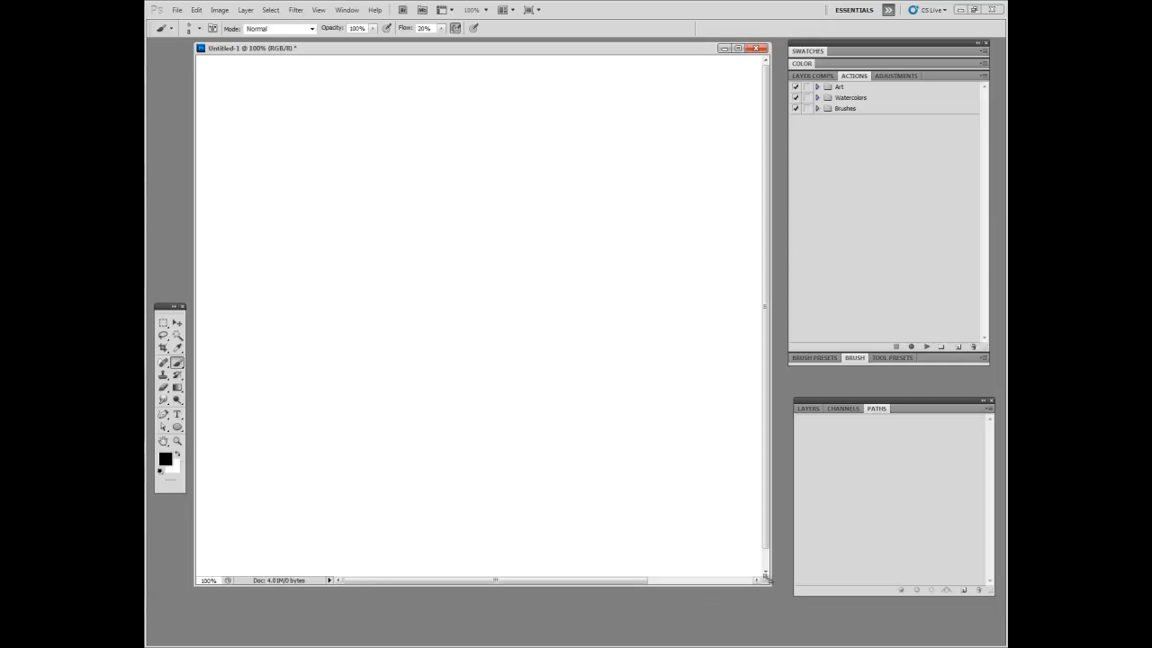
- Enlarge the document window until the whole canvas fits and shift the window toward the workspace's left edge
left_click_drag(769, 583, 986, 619)
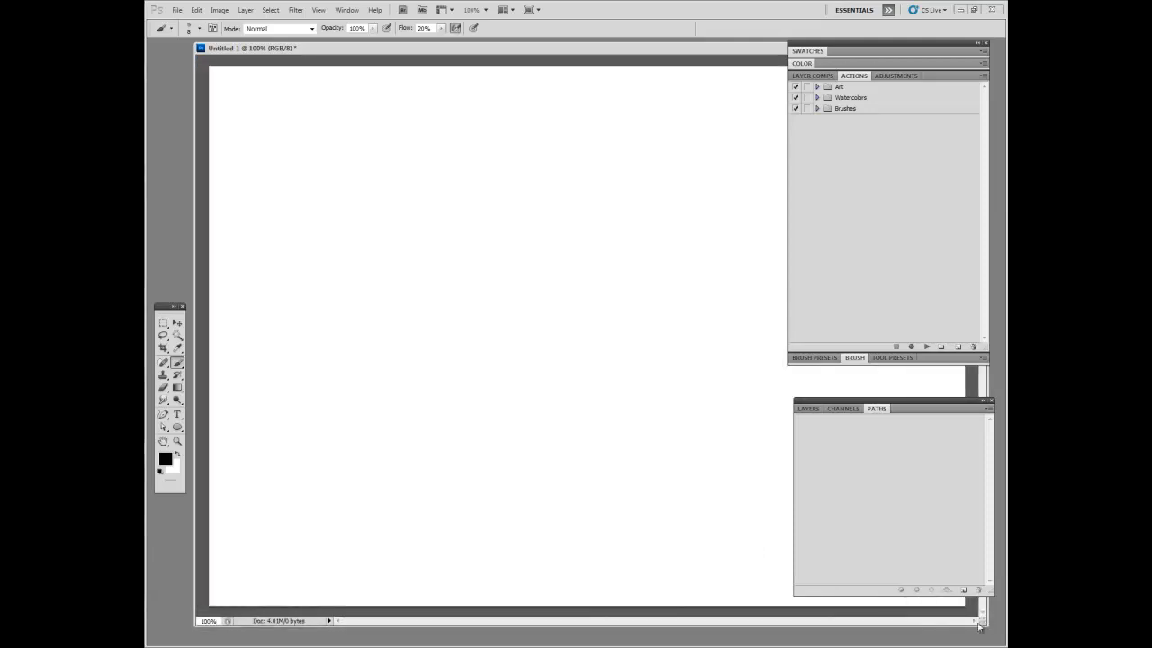
left_click_drag(387, 50, 340, 55)
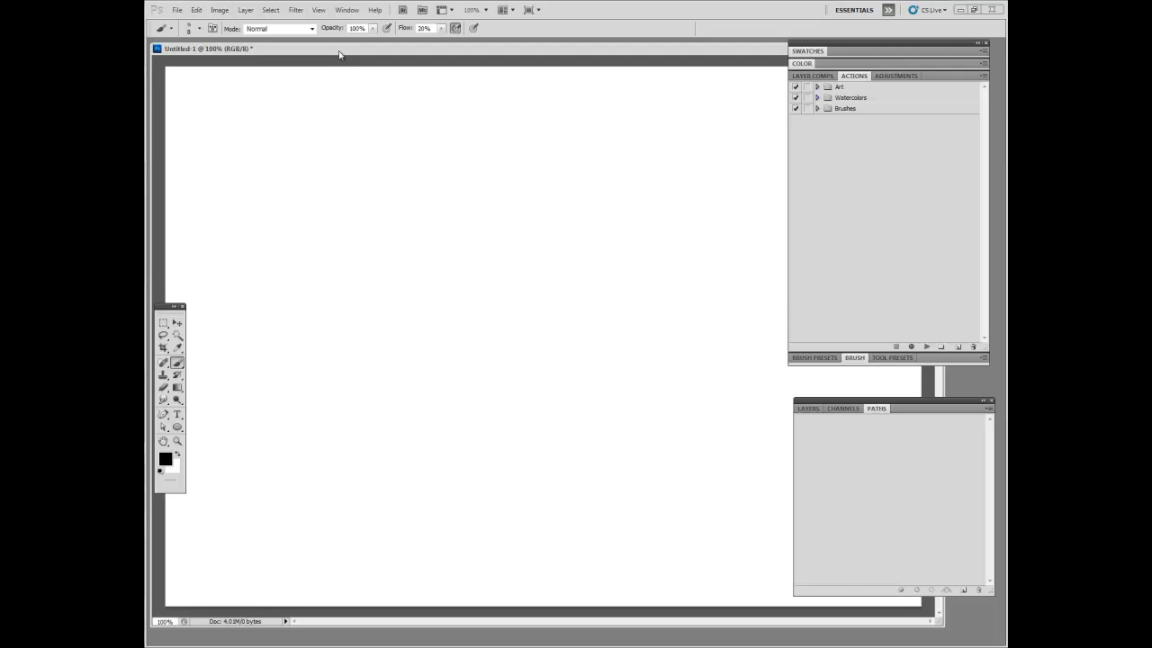